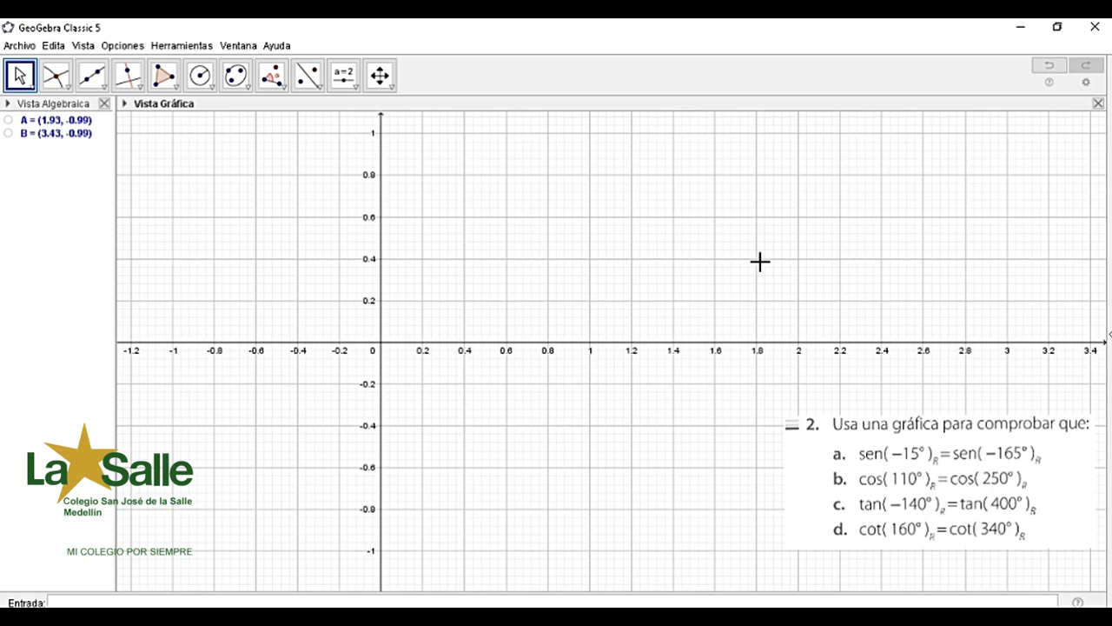
Create an angle slider α ranging from -400° to 400° near the upper part of the graph
click(344, 80)
click(702, 148)
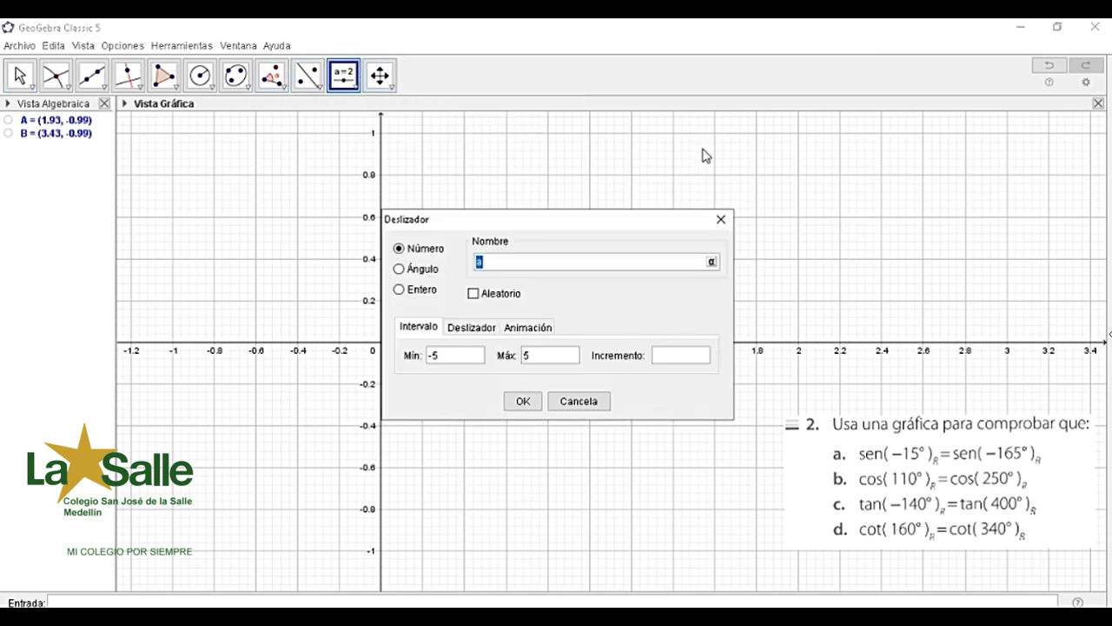
click(399, 269)
click(434, 358)
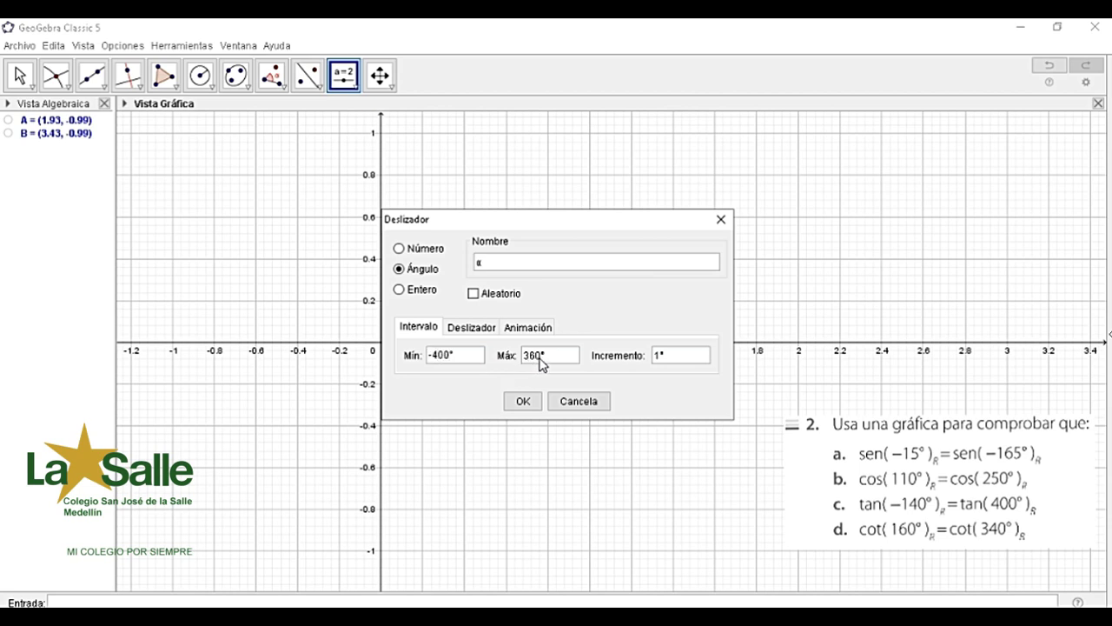
click(540, 358)
click(524, 401)
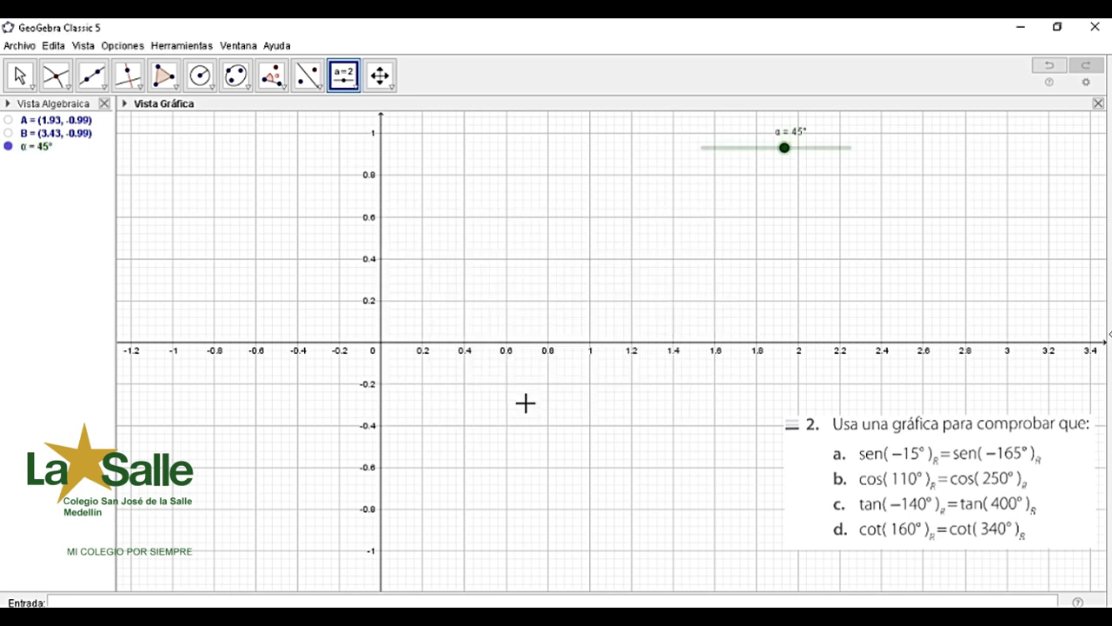
Create a second angle slider β below the first, ranging from -400° to 400°, and adjust its increment
click(776, 179)
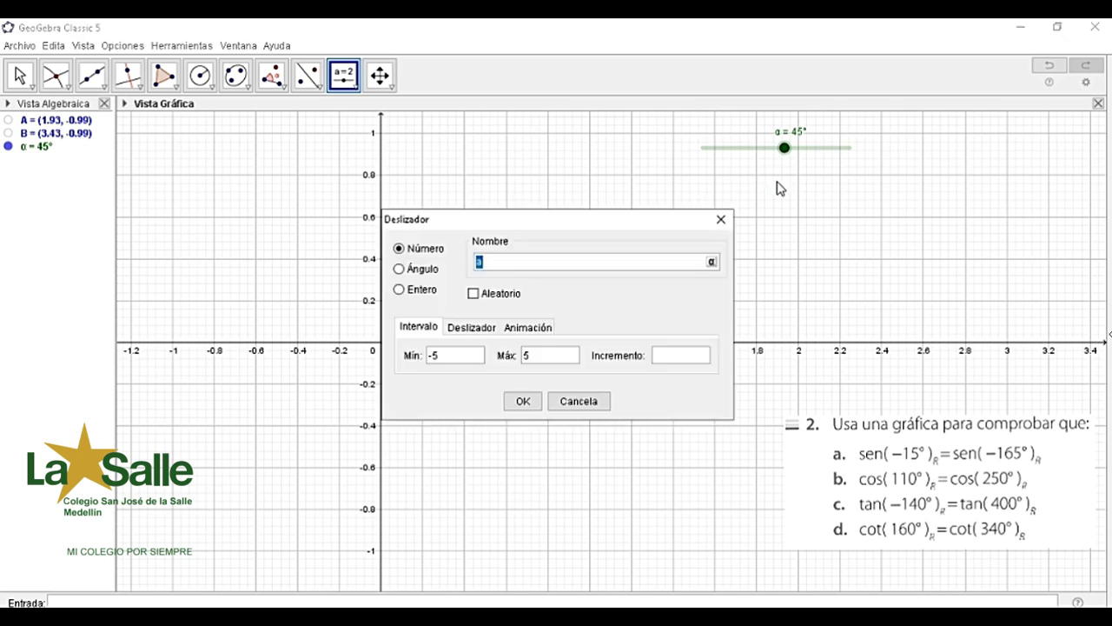
click(410, 271)
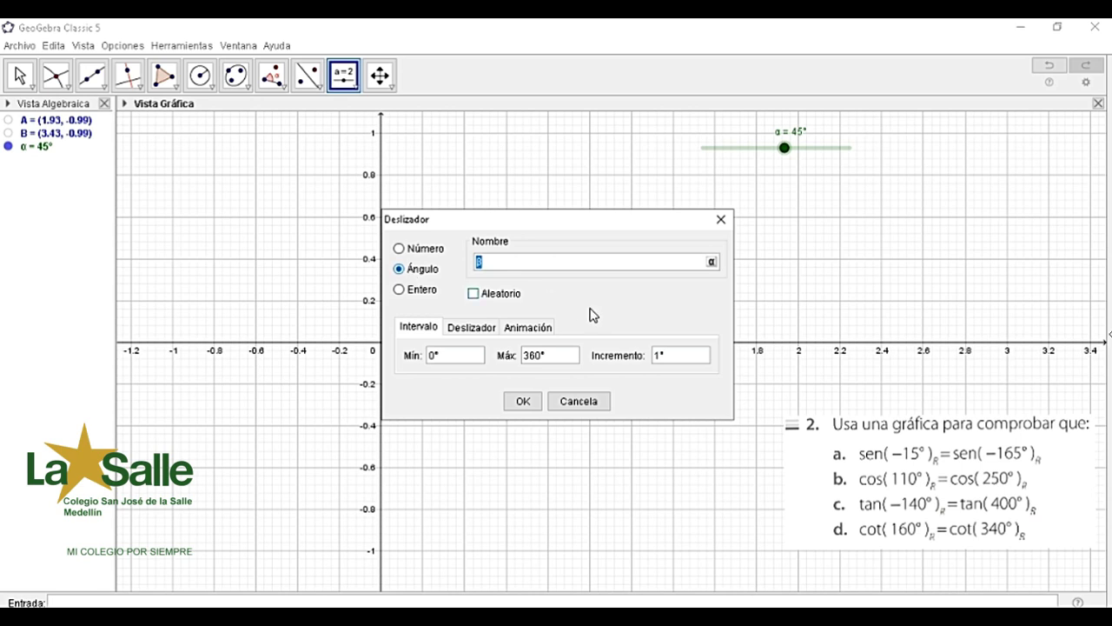
click(436, 357)
click(539, 356)
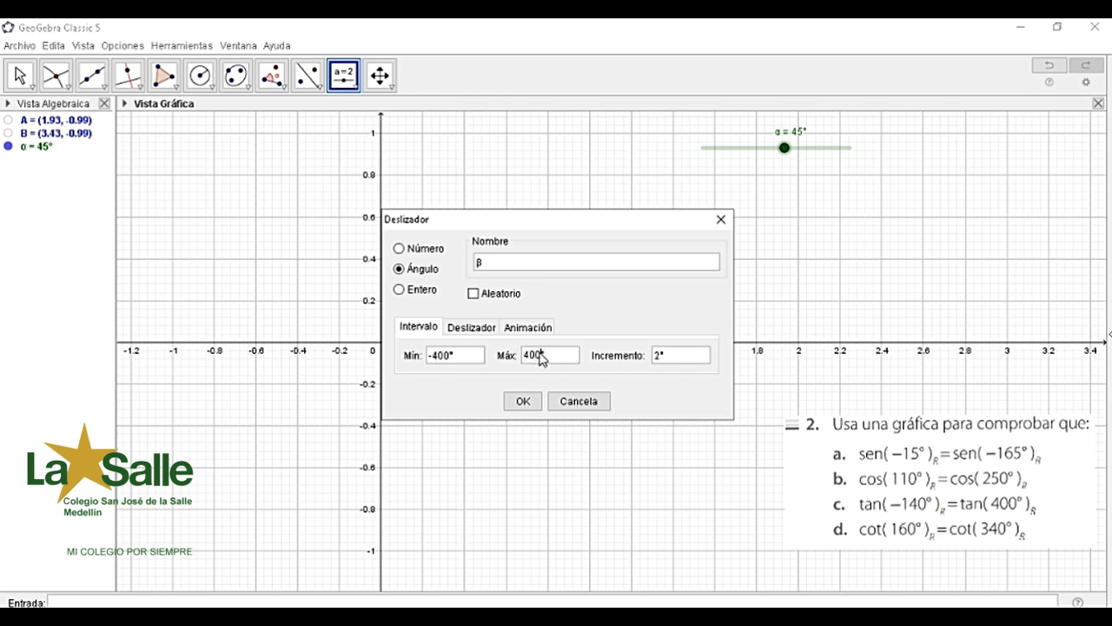
click(658, 360)
click(527, 403)
click(530, 404)
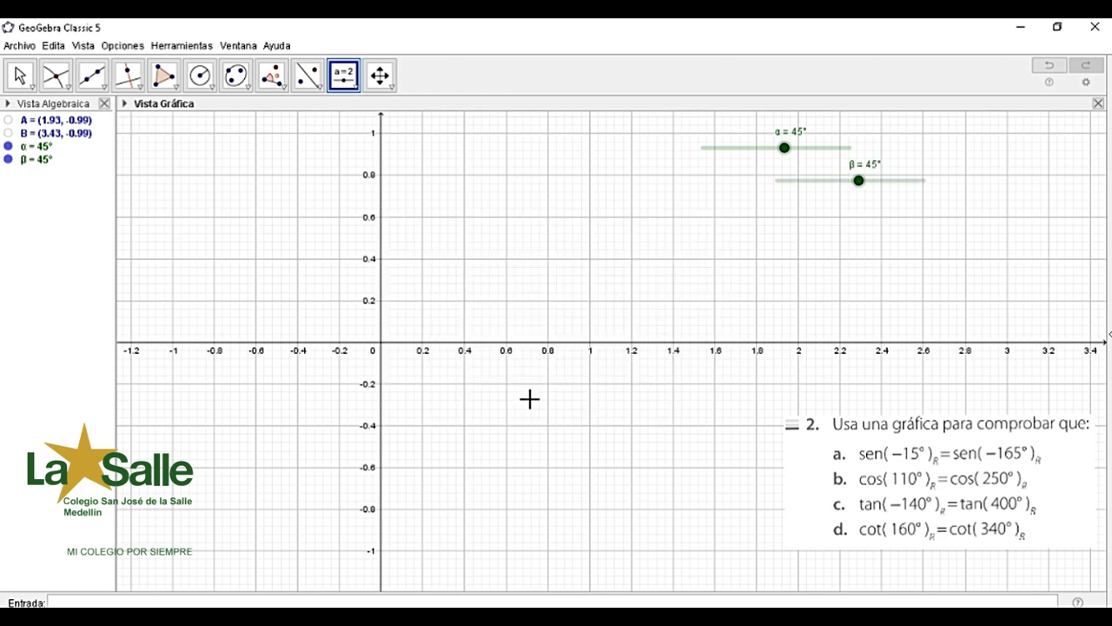
Draw a circle by centre and radius, centred at the origin with radius 1
click(212, 87)
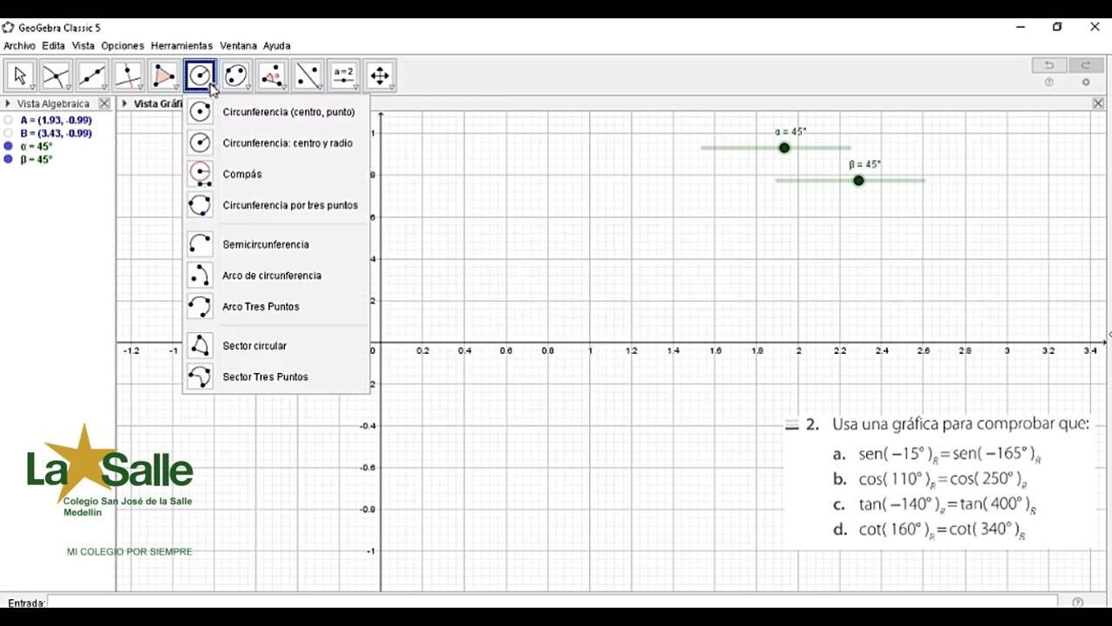
click(252, 148)
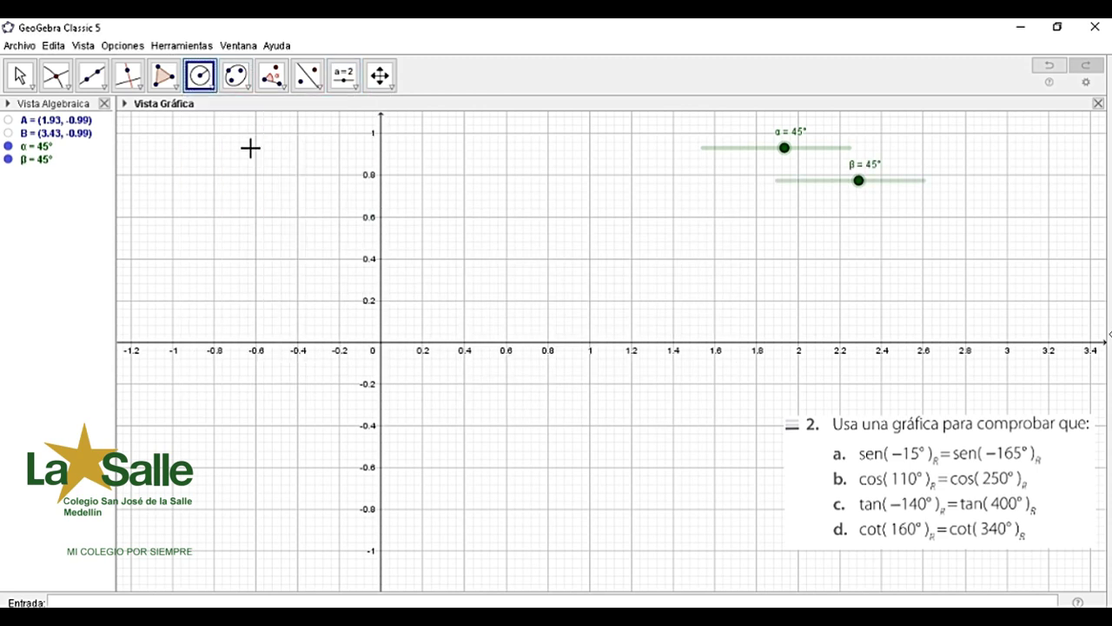
click(382, 345)
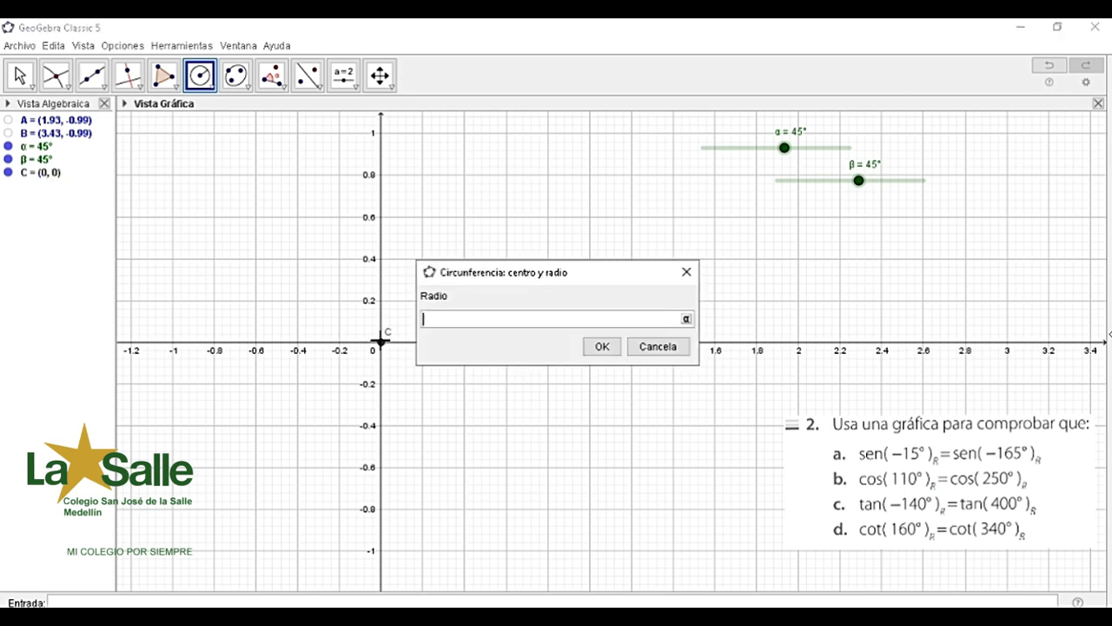
key(Return)
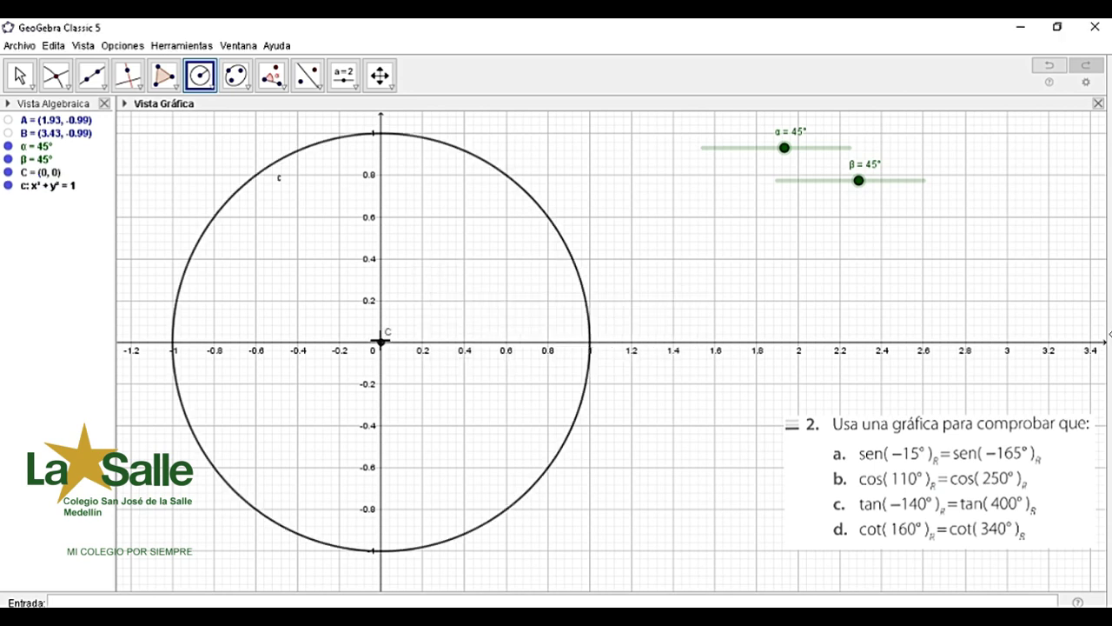
Mark the intersection point of the circle with the positive x-axis at (1, 0)
click(284, 90)
click(317, 143)
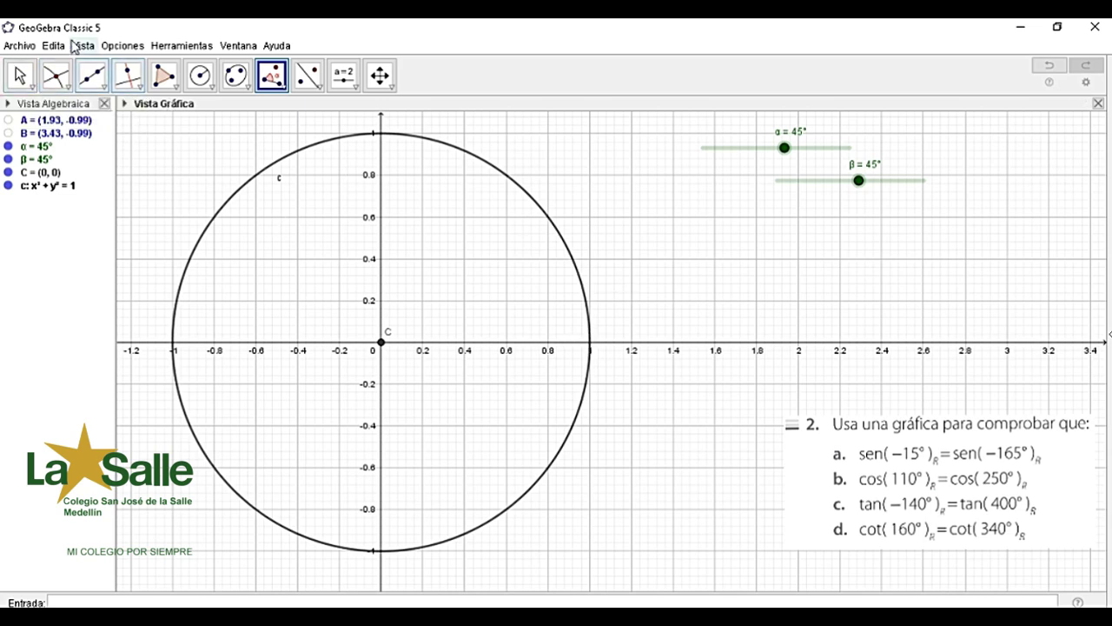
click(26, 78)
click(55, 76)
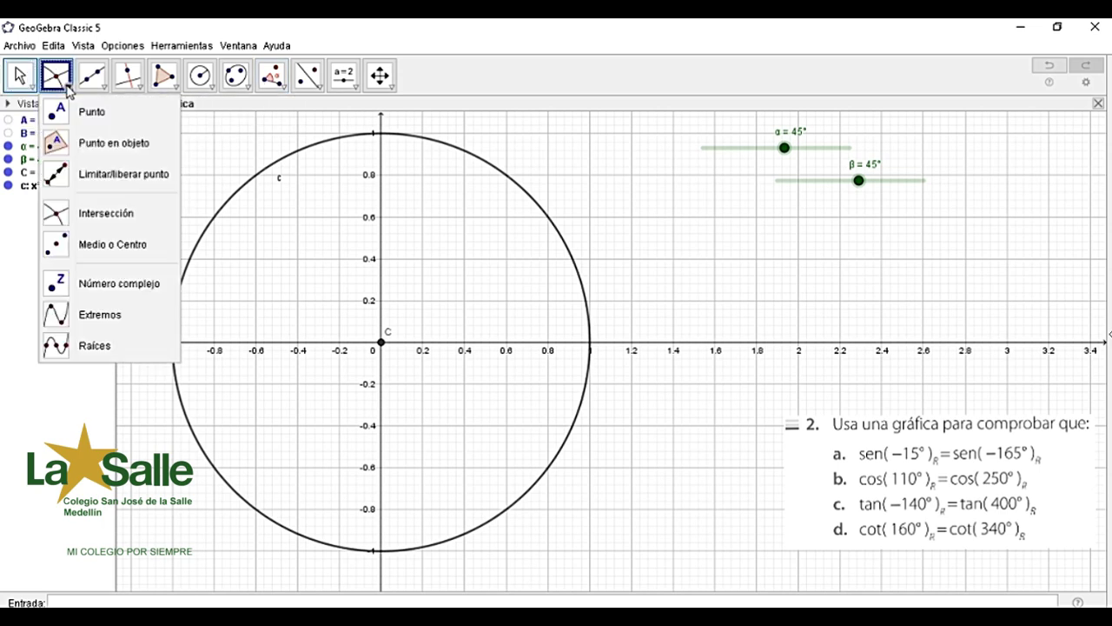
click(98, 214)
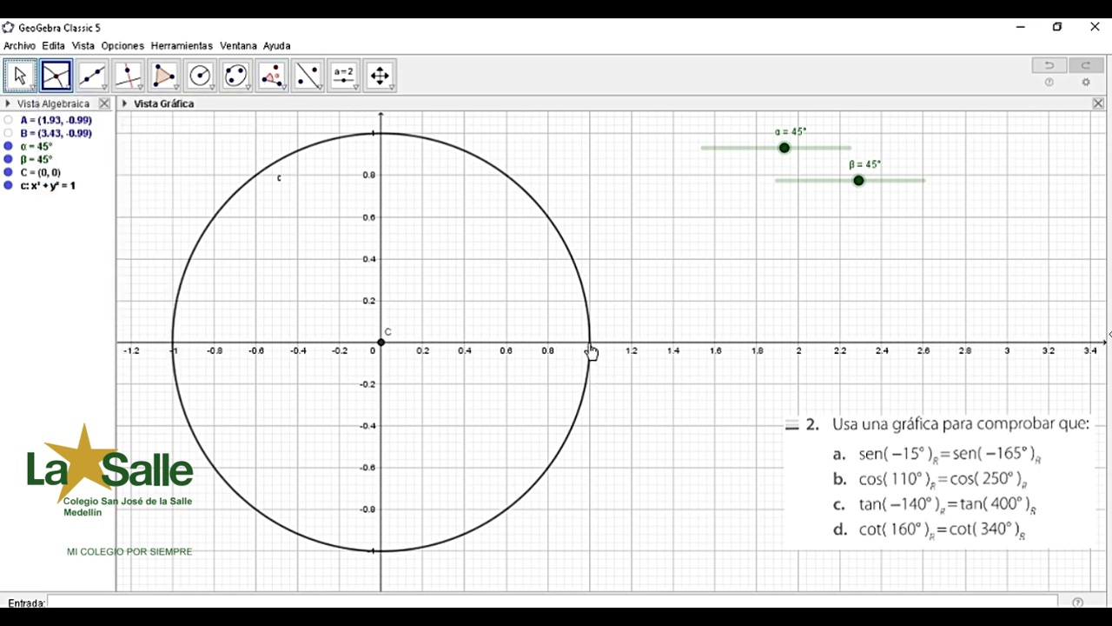
click(591, 347)
Construct a counterclockwise angle of given size α from point D with vertex C, and set slider α to -15°
click(272, 76)
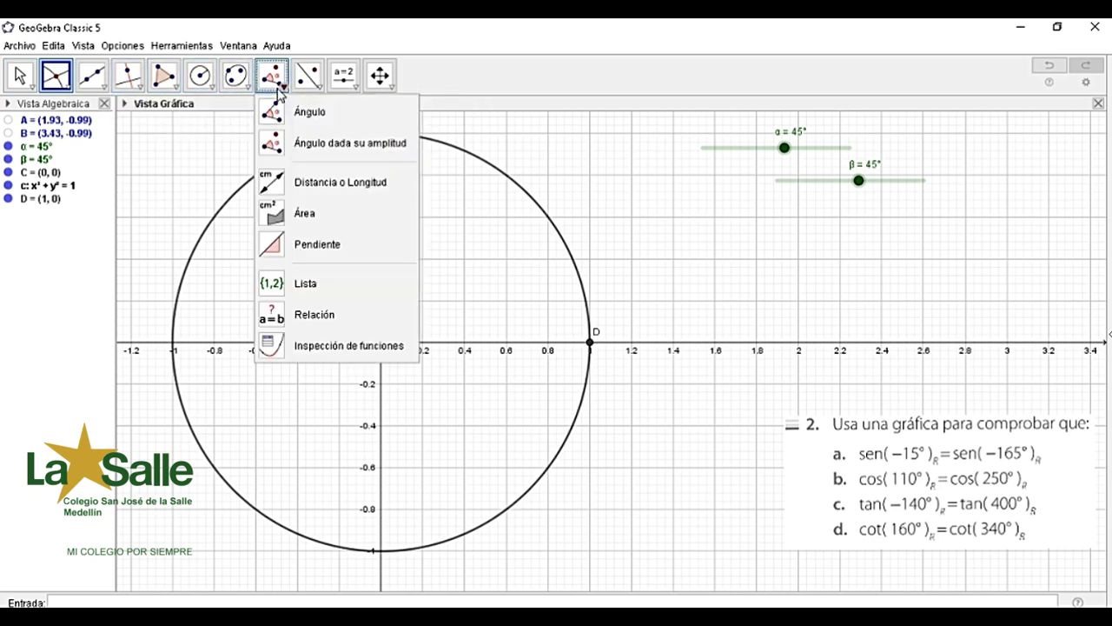
click(312, 144)
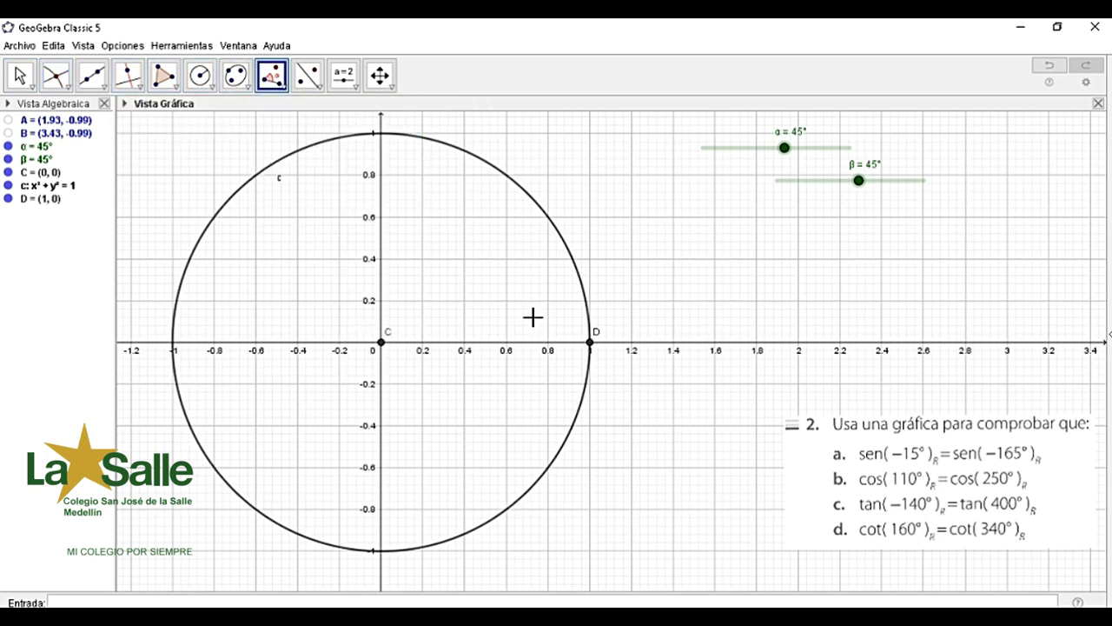
click(591, 344)
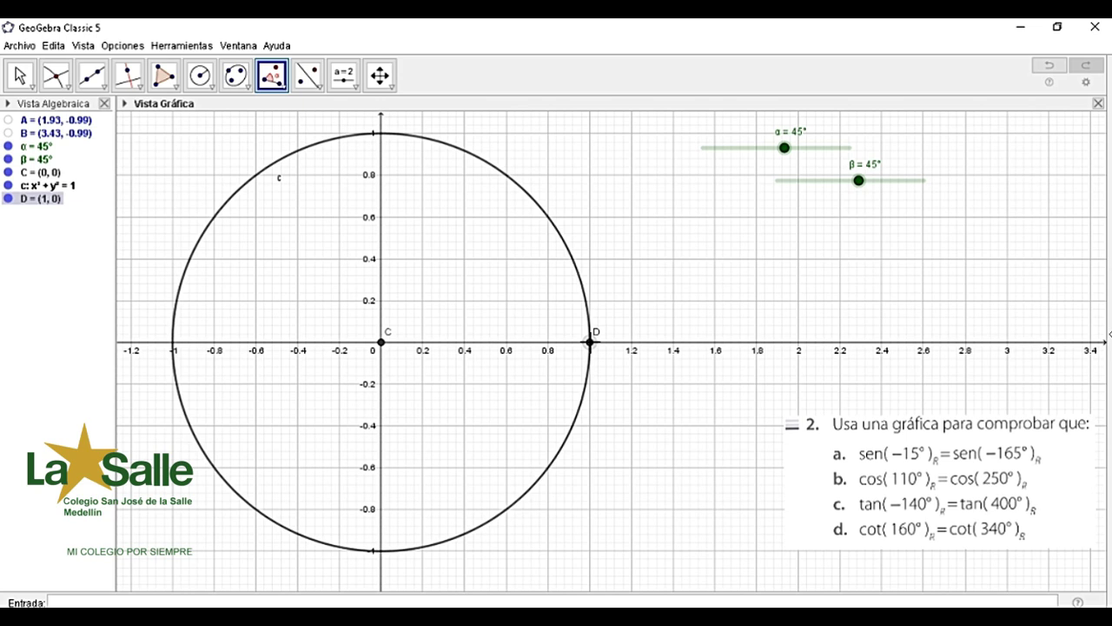
click(381, 342)
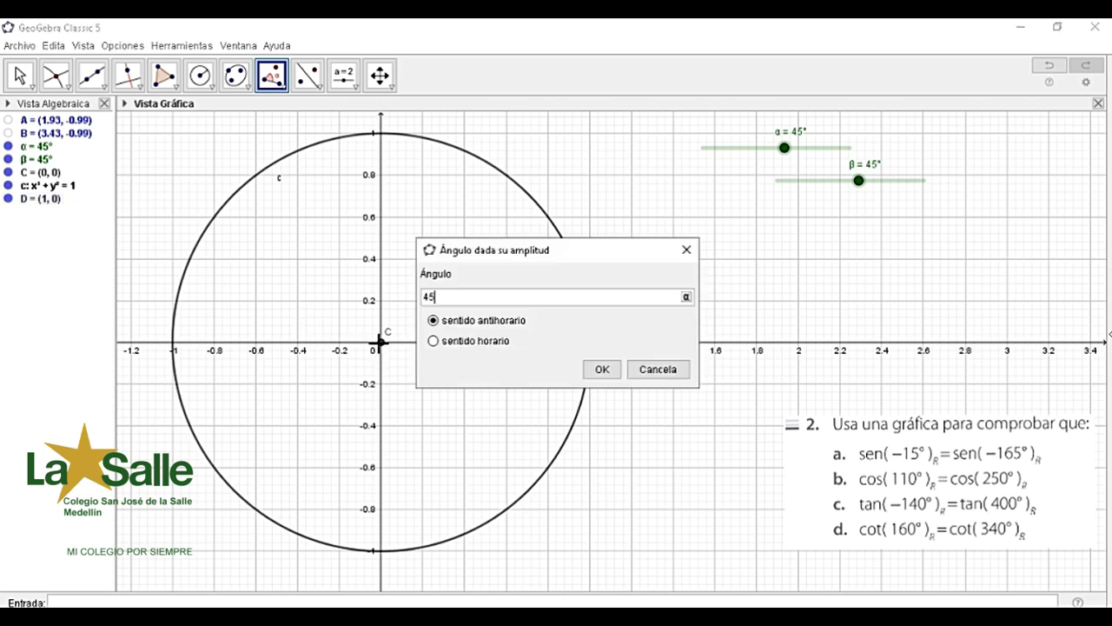
click(686, 296)
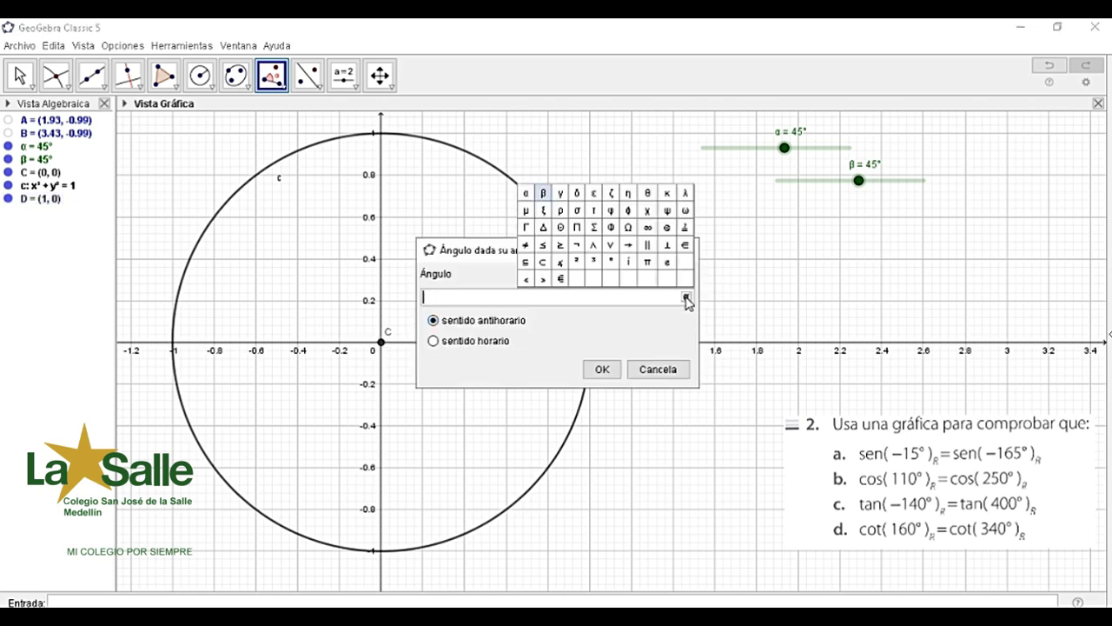
click(526, 193)
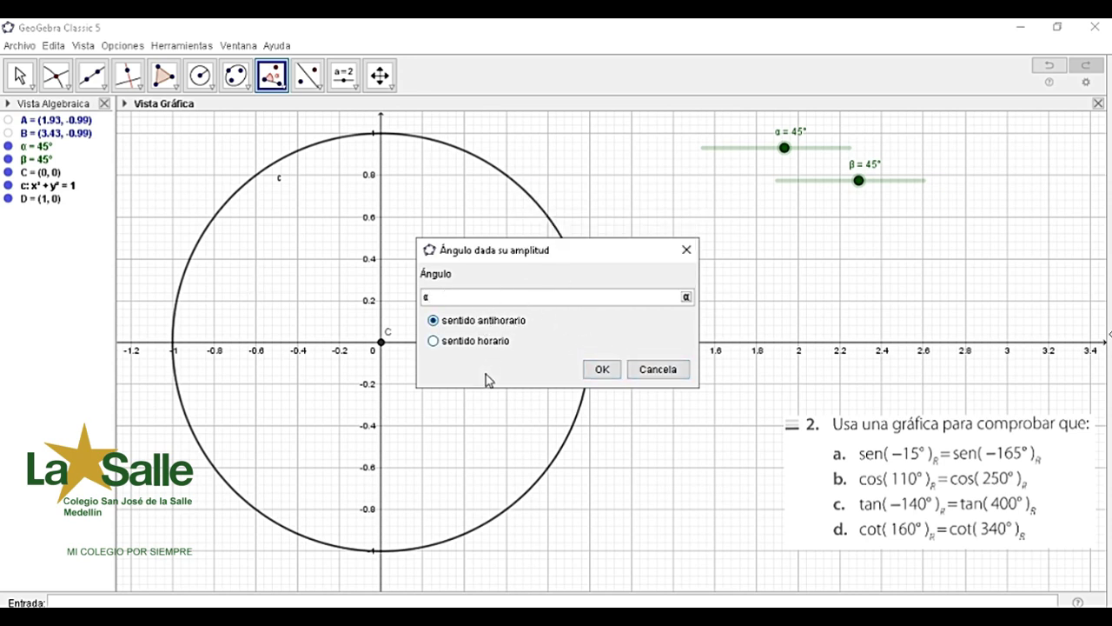
click(603, 370)
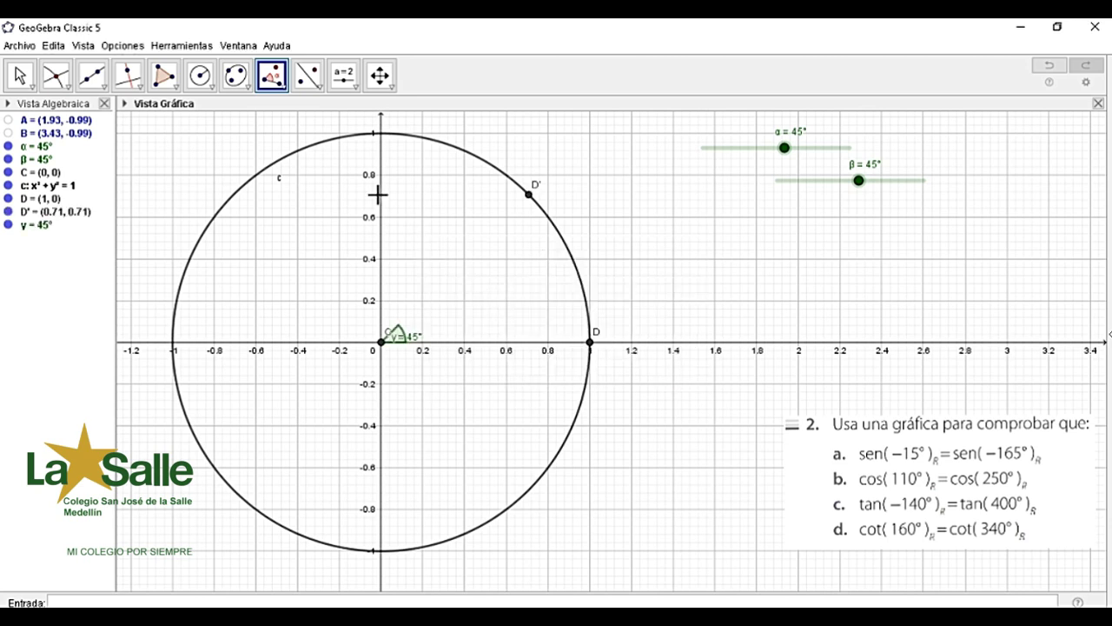
key(Escape)
mouse_move(793, 152)
mouse_down()
mouse_move(823, 163)
mouse_move(735, 156)
mouse_move(776, 160)
mouse_up()
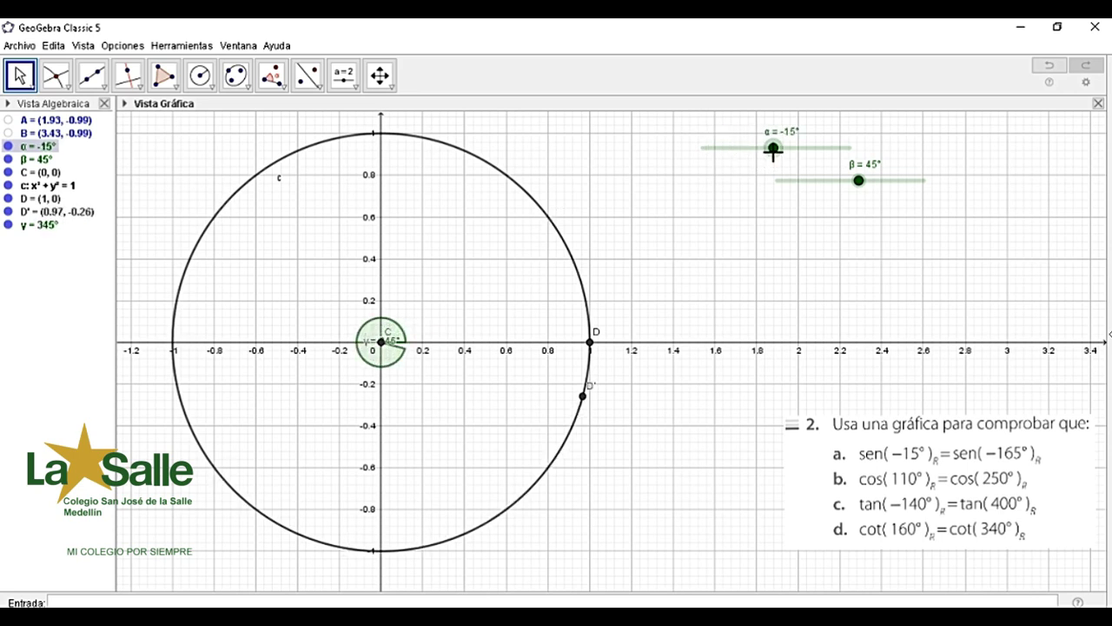
Construct a counterclockwise angle of given size β from point D with vertex C
click(286, 82)
click(300, 142)
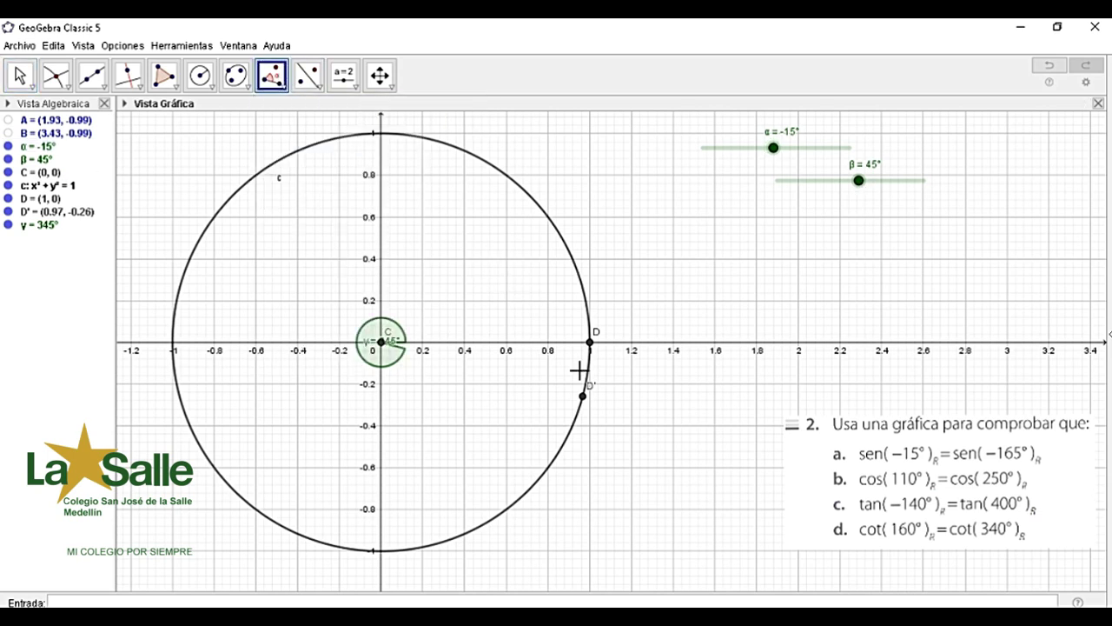
click(590, 342)
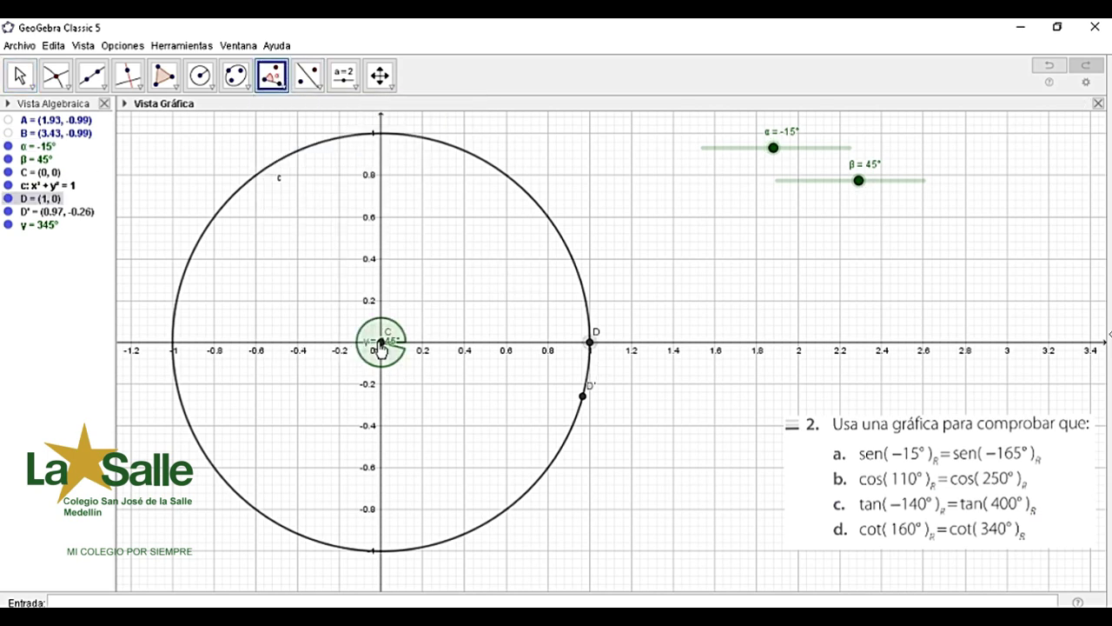
click(381, 344)
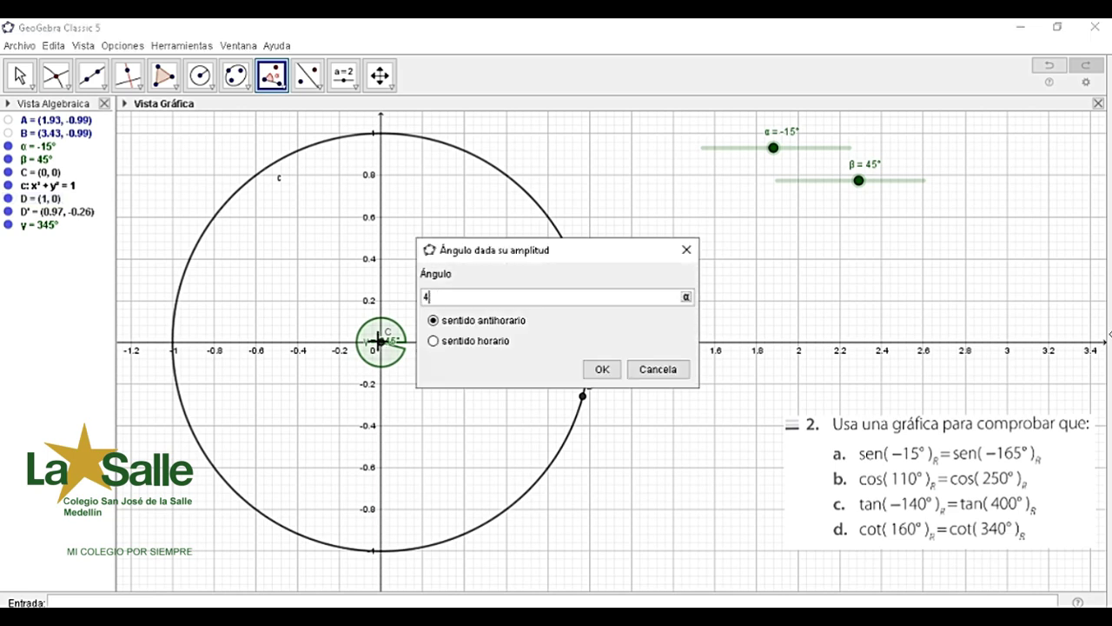
click(687, 298)
click(542, 192)
click(600, 369)
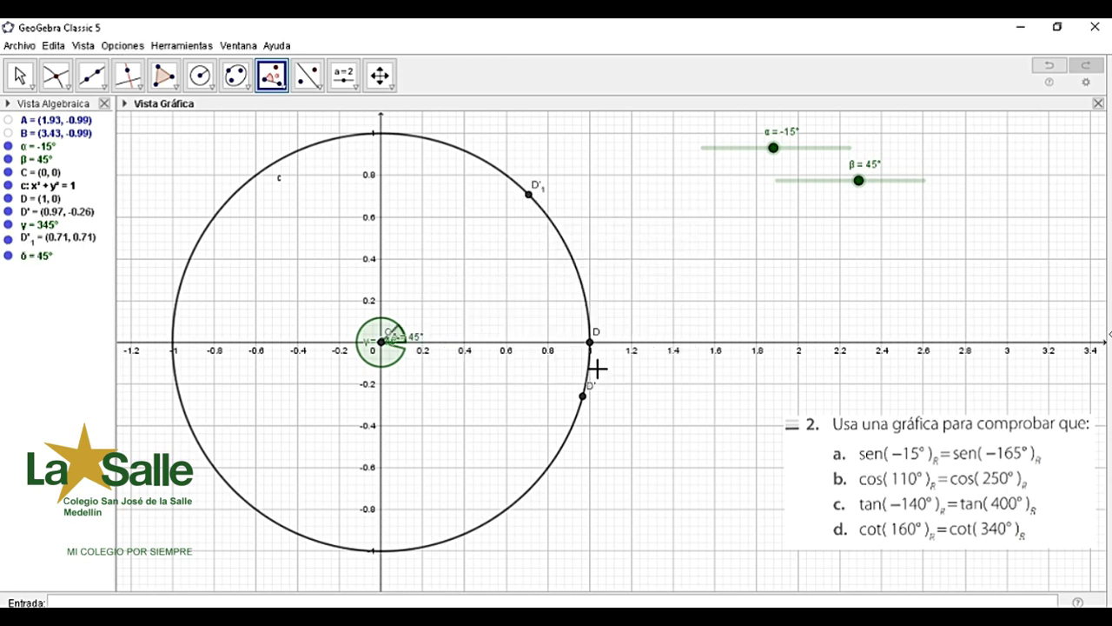
key(Escape)
Try out the sliders by moving β to -340°, α to -70° and β to 20°
drag(860, 191, 790, 207)
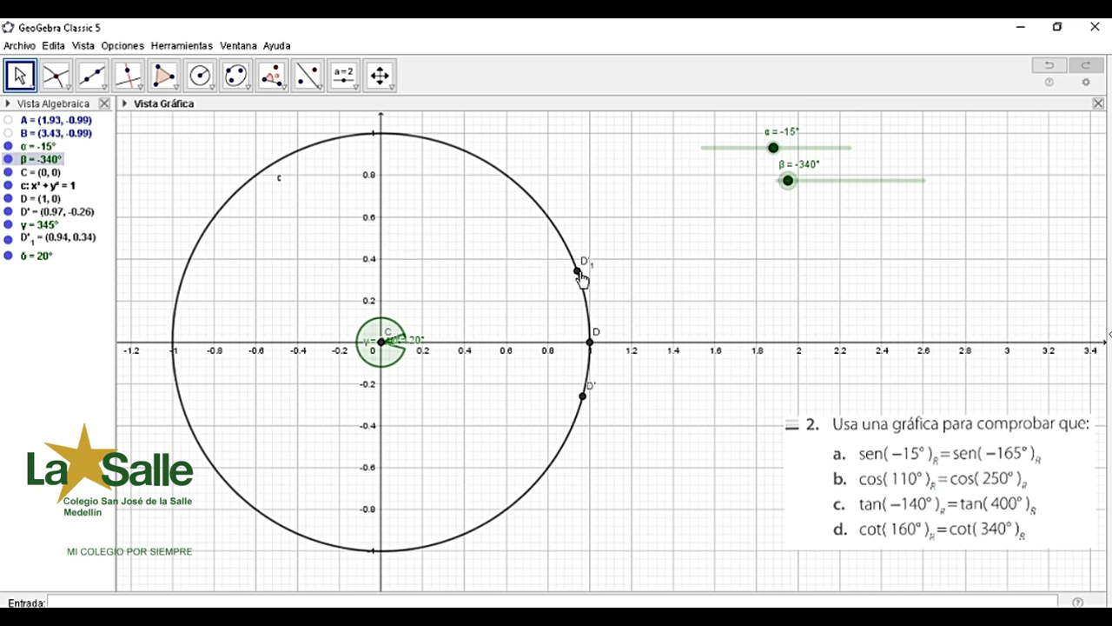
click(578, 270)
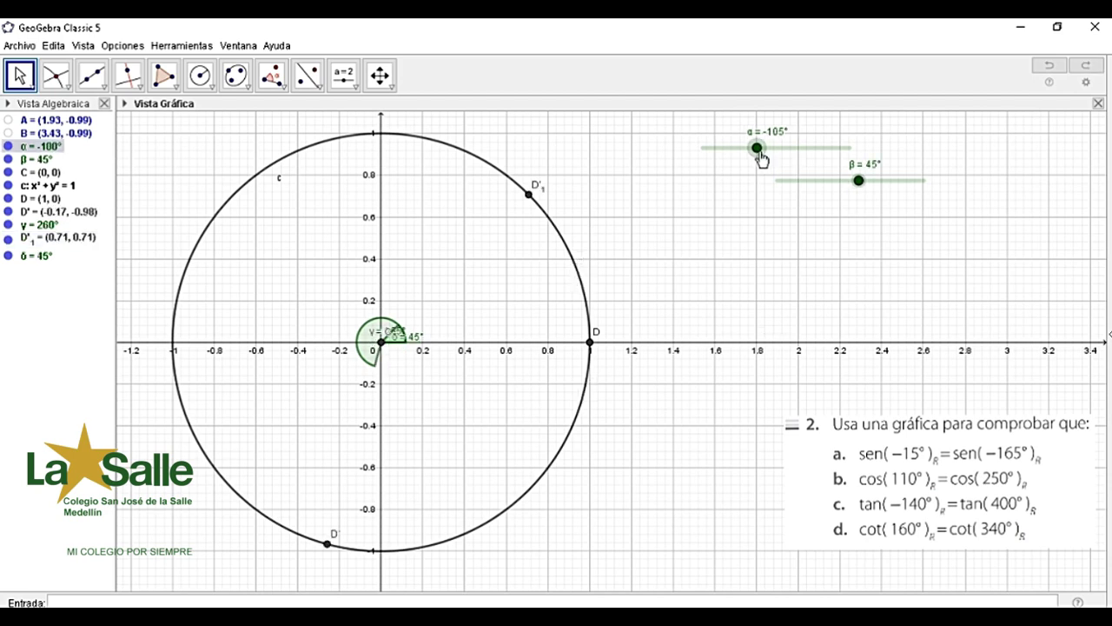
drag(763, 159, 764, 152)
mouse_move(858, 182)
mouse_down()
mouse_move(844, 183)
mouse_move(860, 178)
mouse_up()
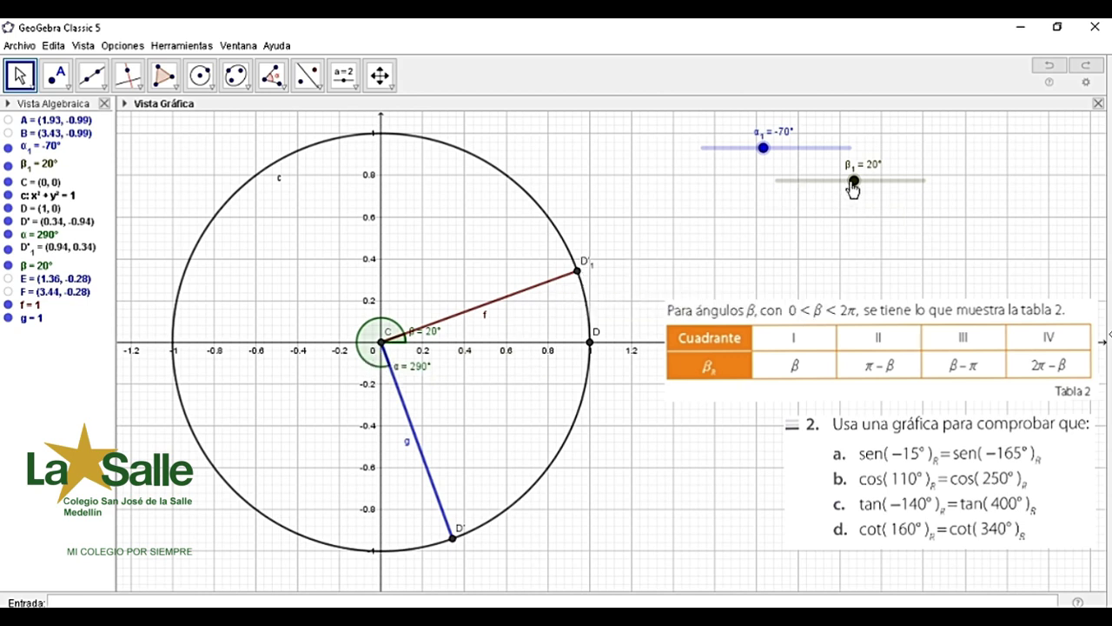
drag(854, 182, 855, 186)
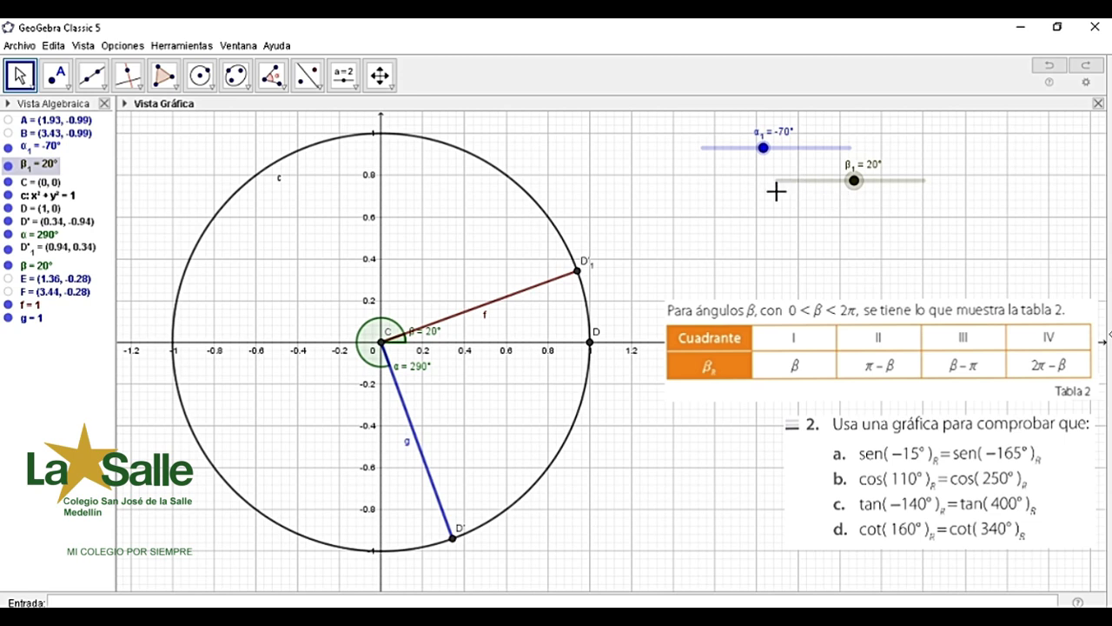
Set slider α₁ to -15° and slider β₁ to -165° for exercise a
drag(765, 150, 775, 153)
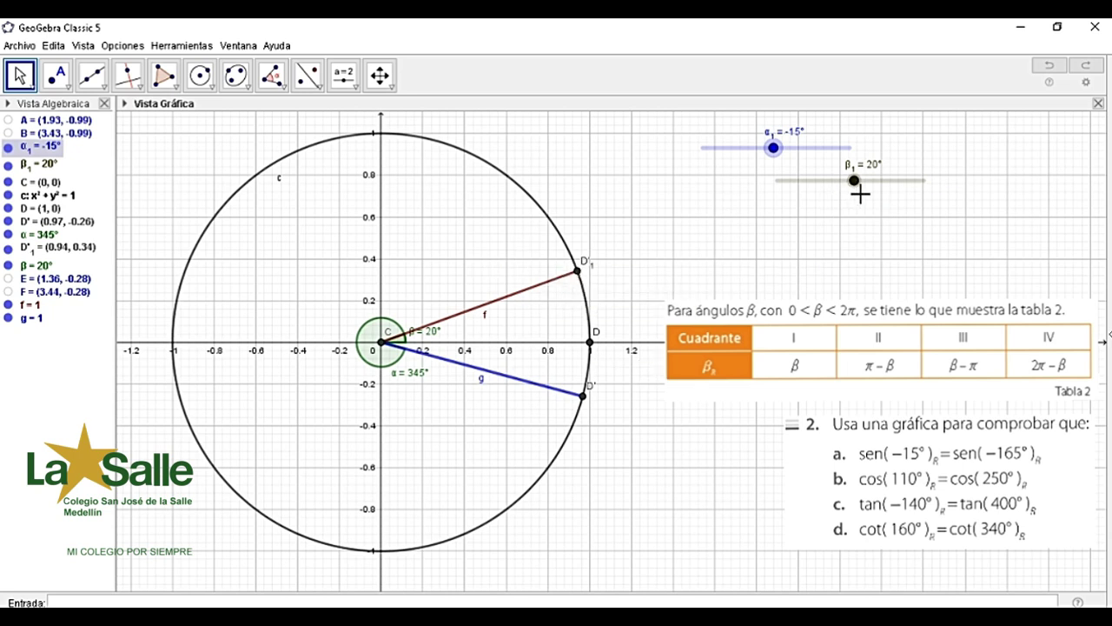
drag(854, 181, 821, 182)
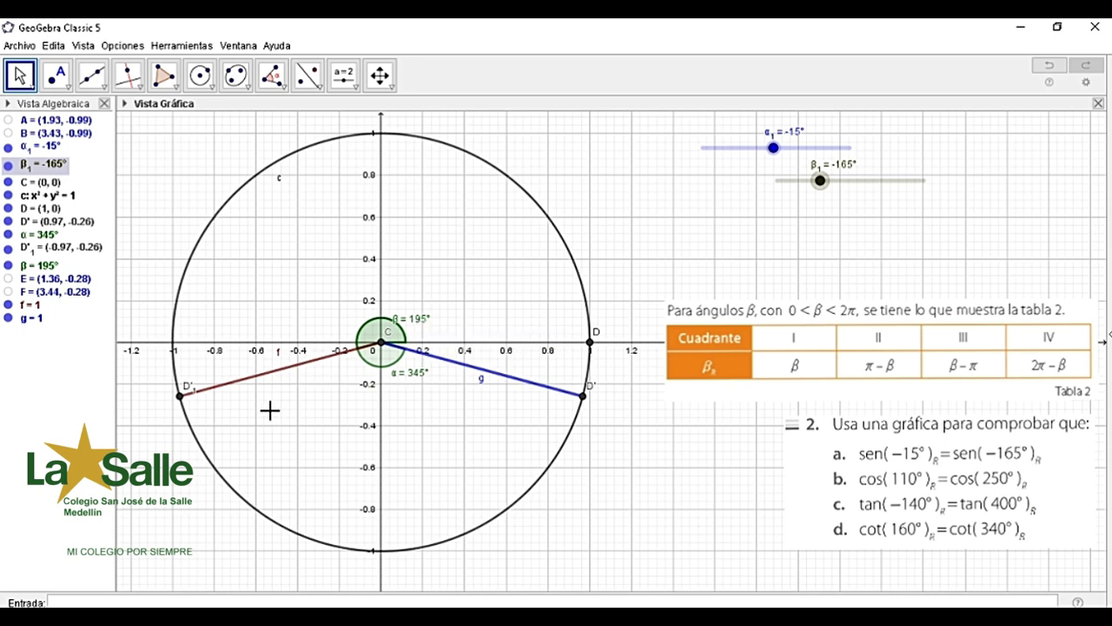
click(284, 82)
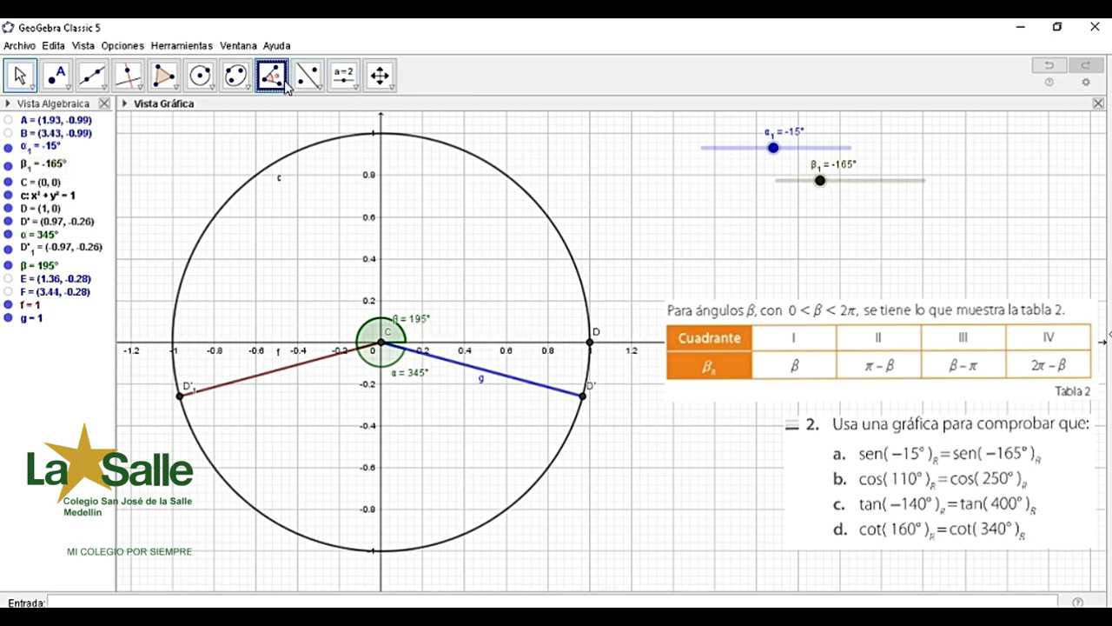
click(280, 83)
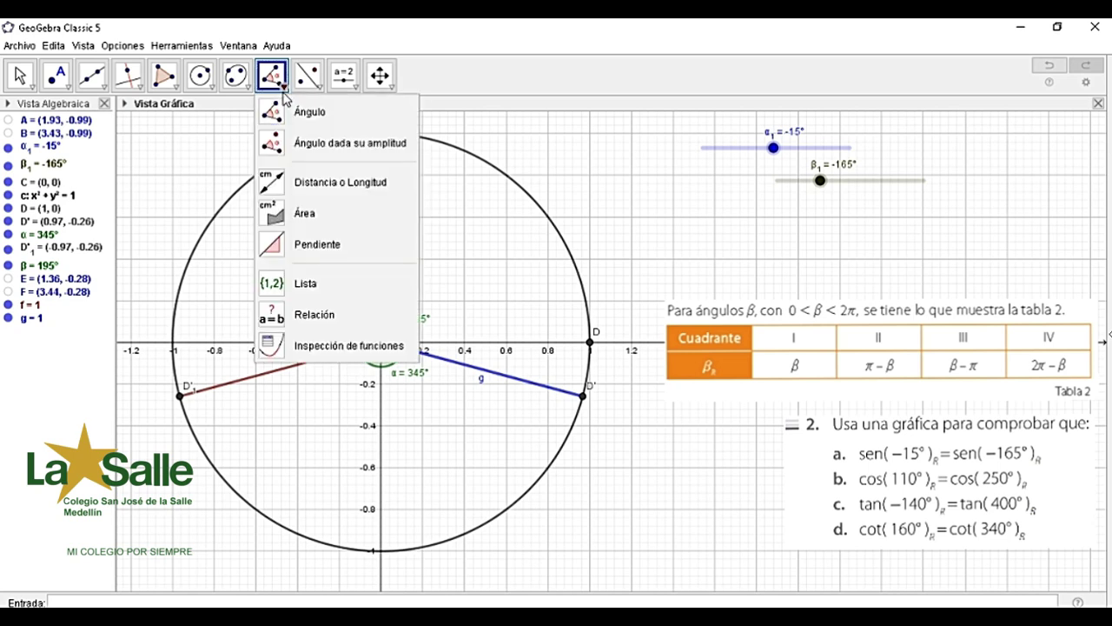
click(289, 113)
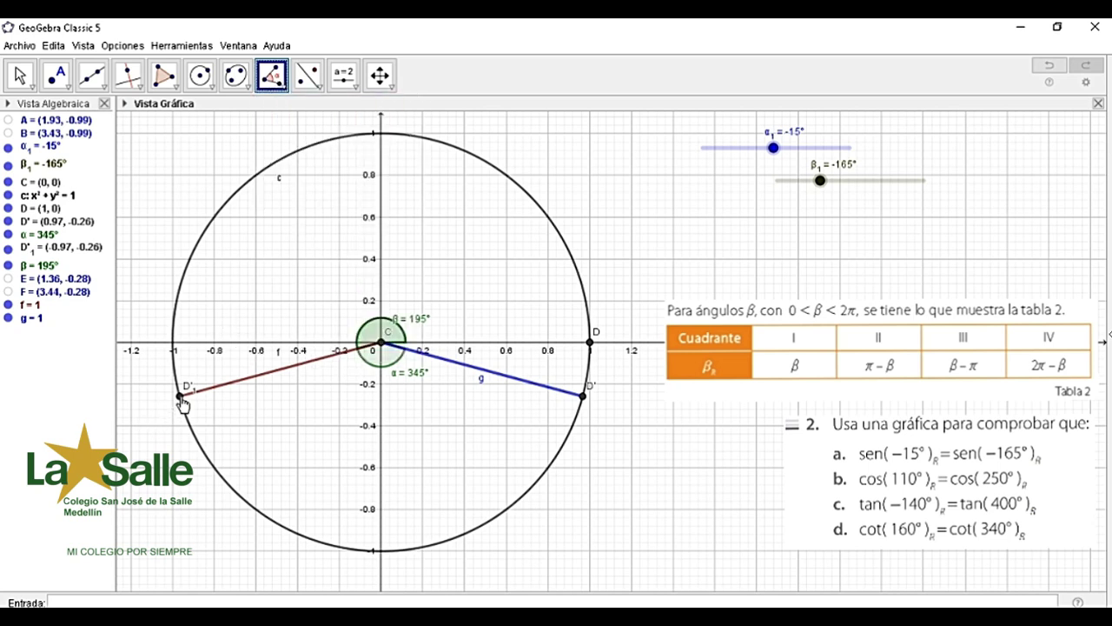
Create the intersection point of the unit circle and the negative x-axis at (-1, 0)
click(58, 79)
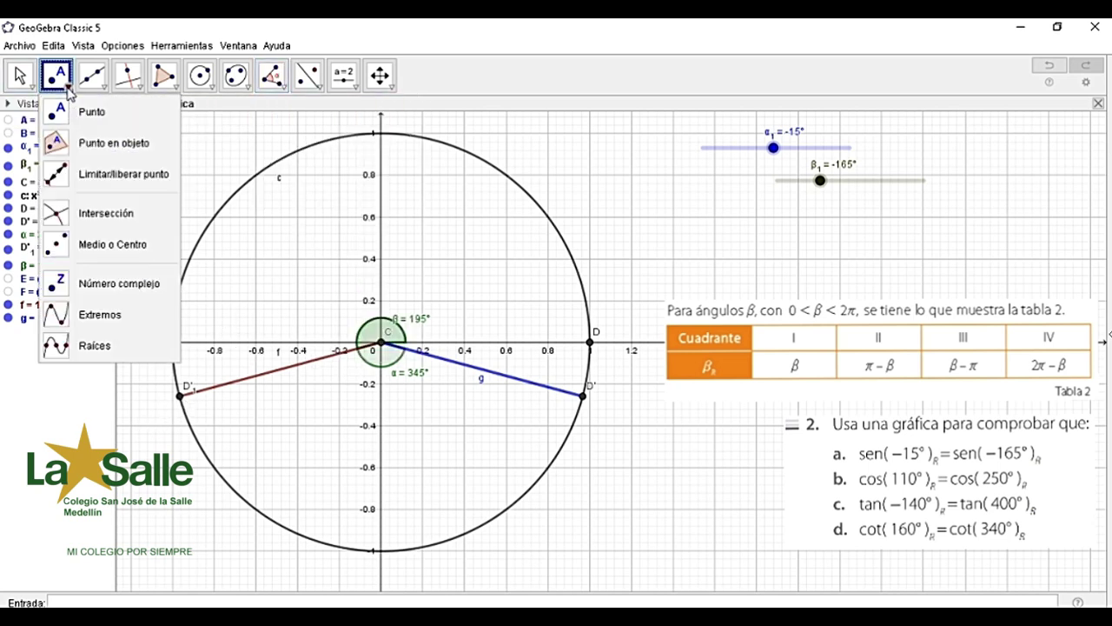
click(87, 213)
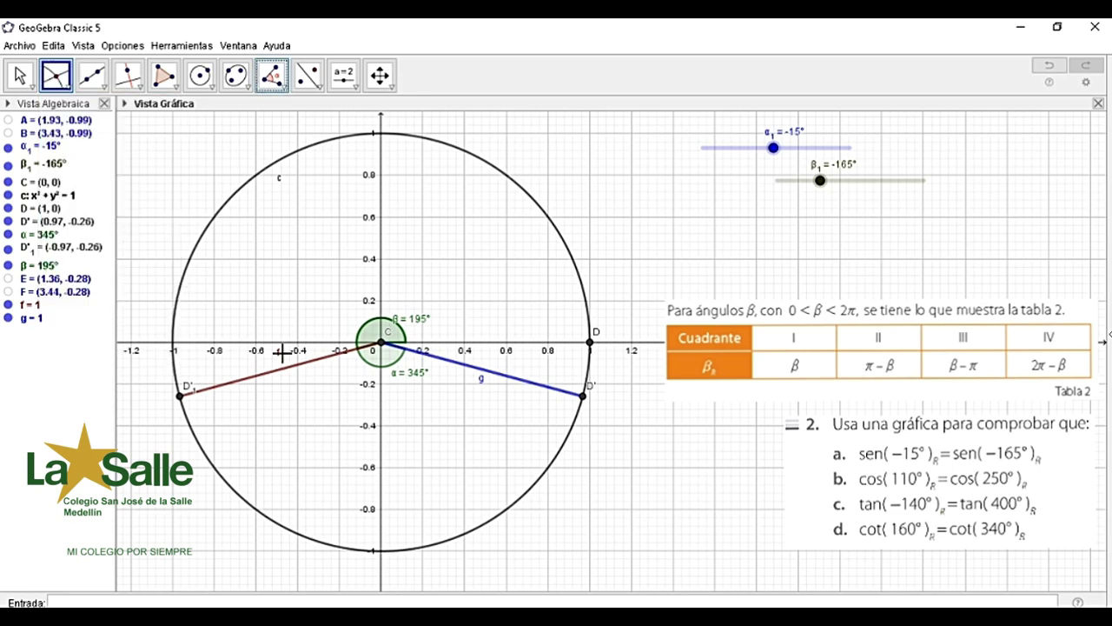
click(173, 346)
Try measuring the angle from D'₁ to G with vertex C, and undo it
click(279, 85)
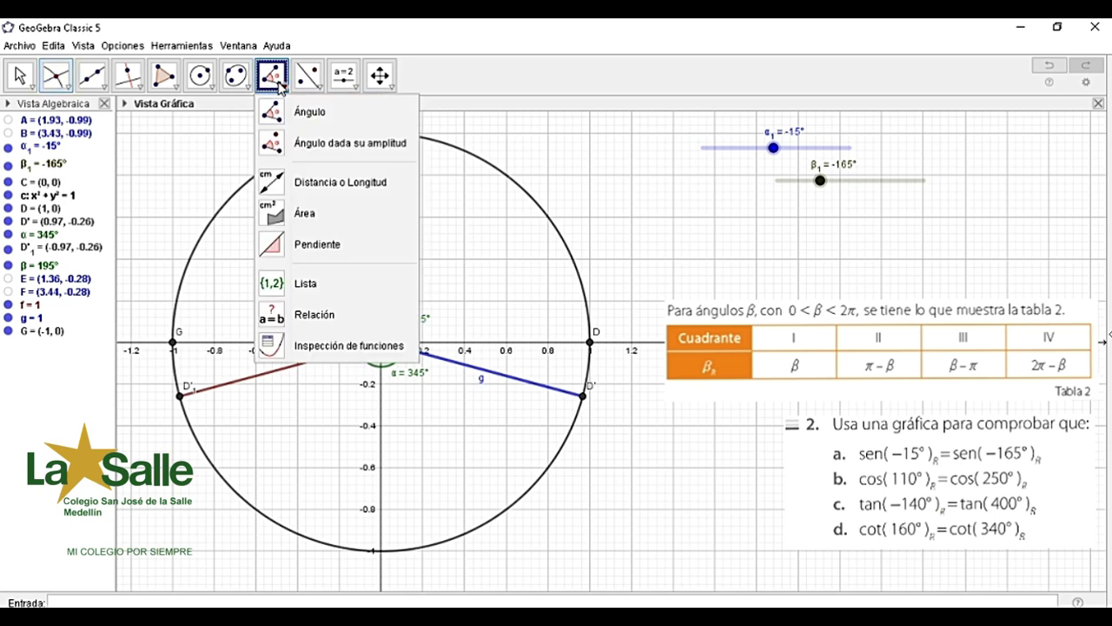
click(302, 112)
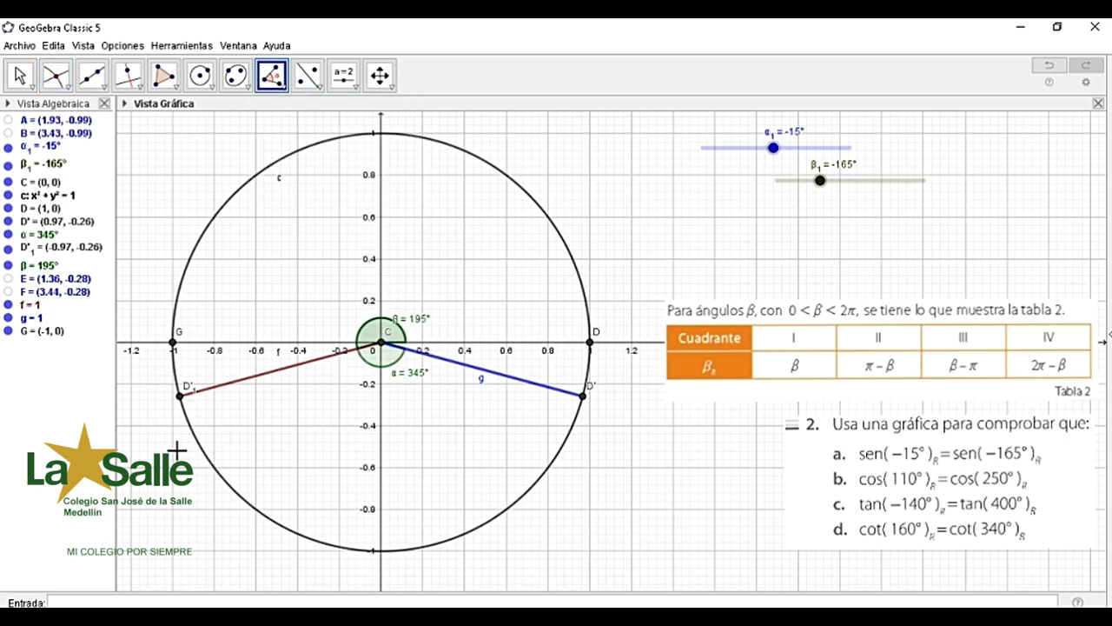
click(179, 397)
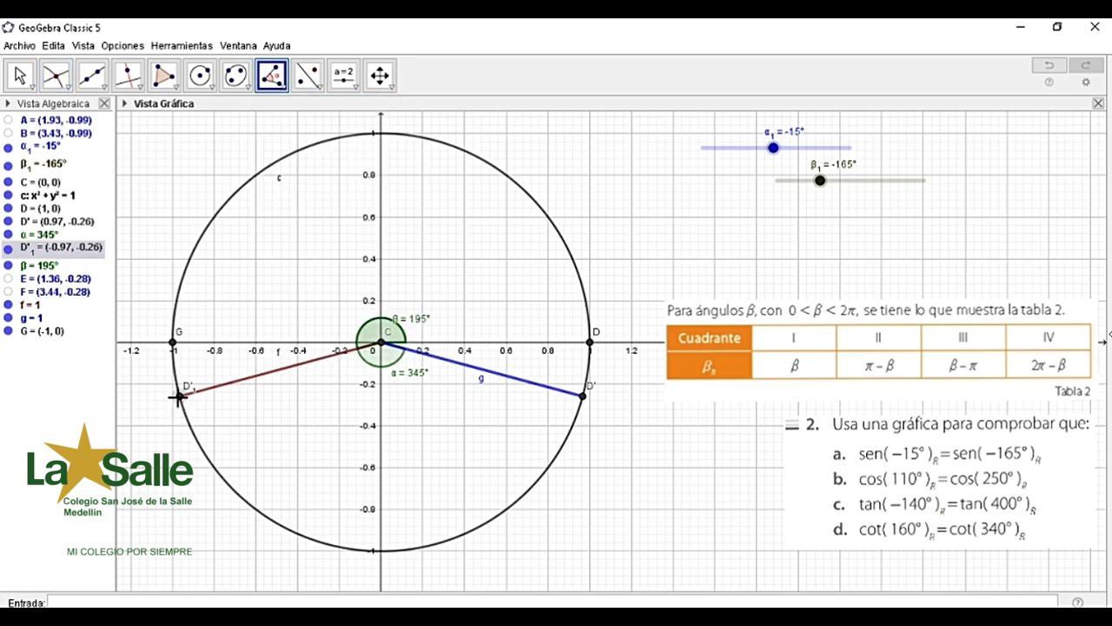
click(381, 343)
click(173, 344)
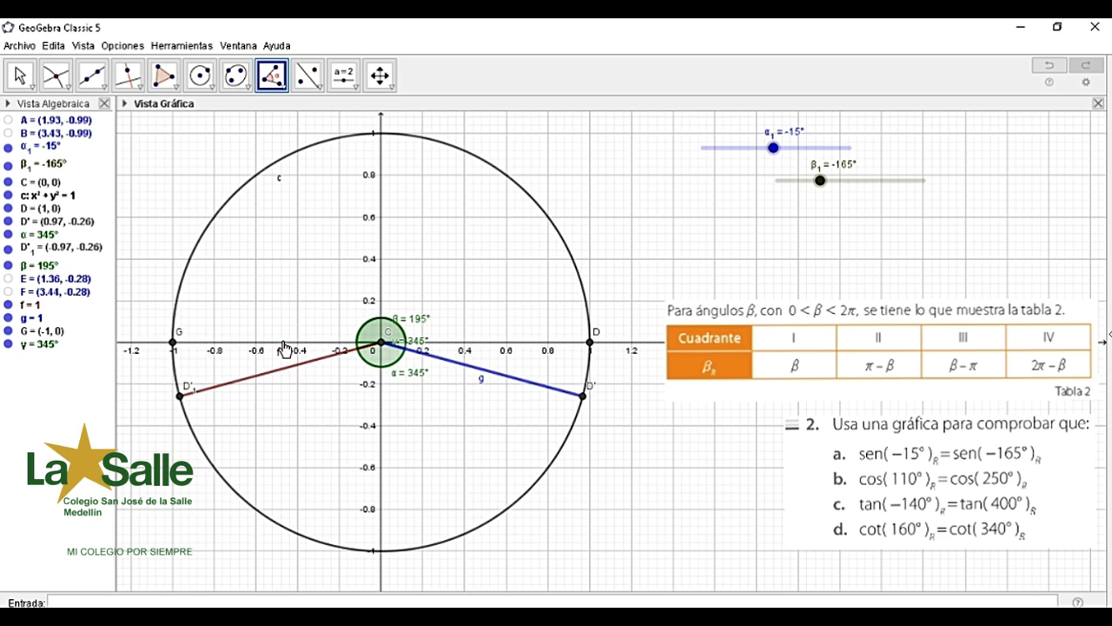
key(ctrl+z)
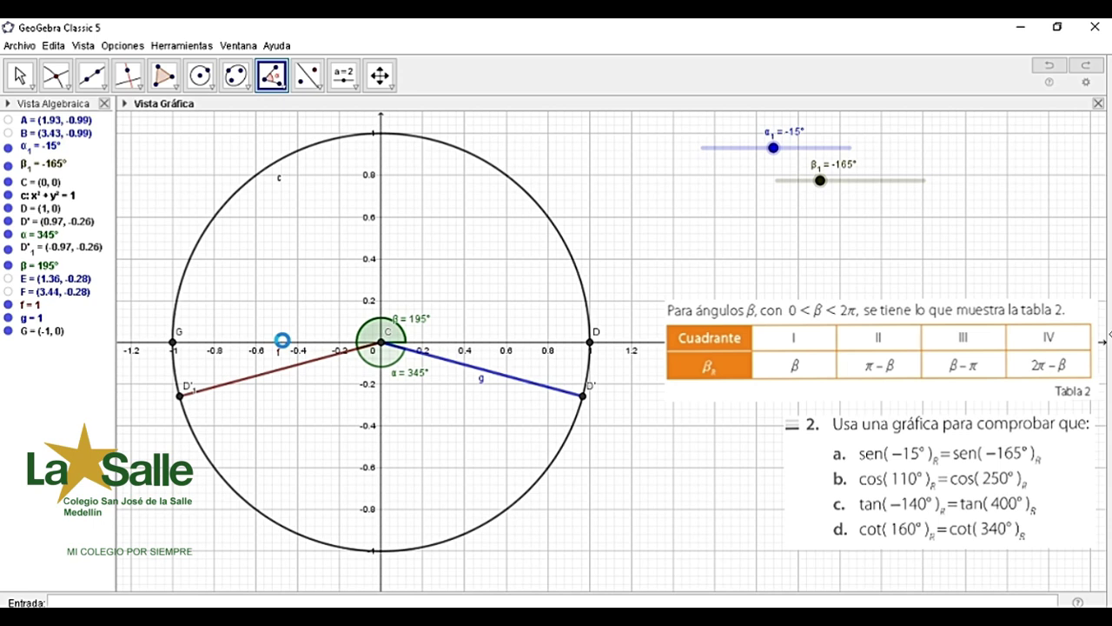
Measure the angle from G to D'₁ with vertex C
click(172, 345)
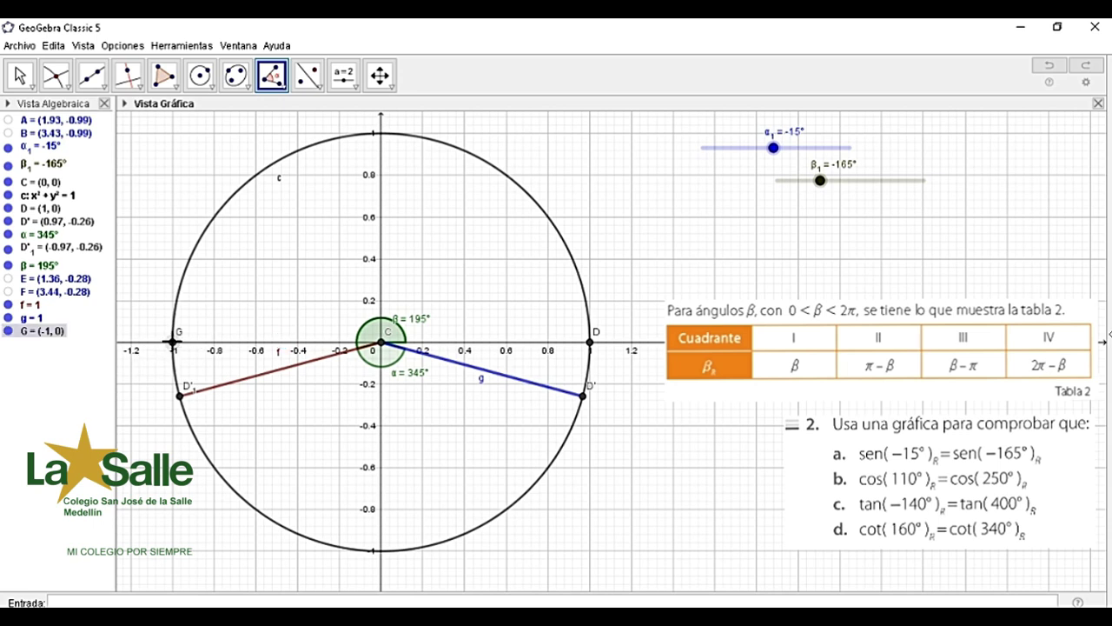
click(381, 346)
click(179, 396)
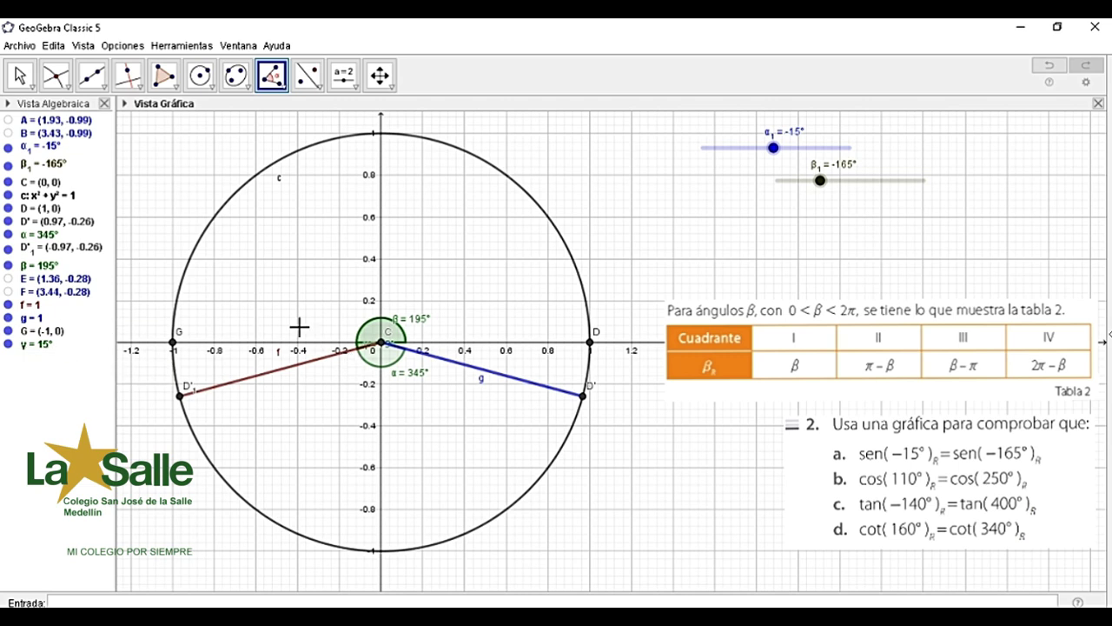
Start a LaTeX formula text outside the circle's lower right, enter (-15°)=, and move the dialog off the exercise table
click(351, 82)
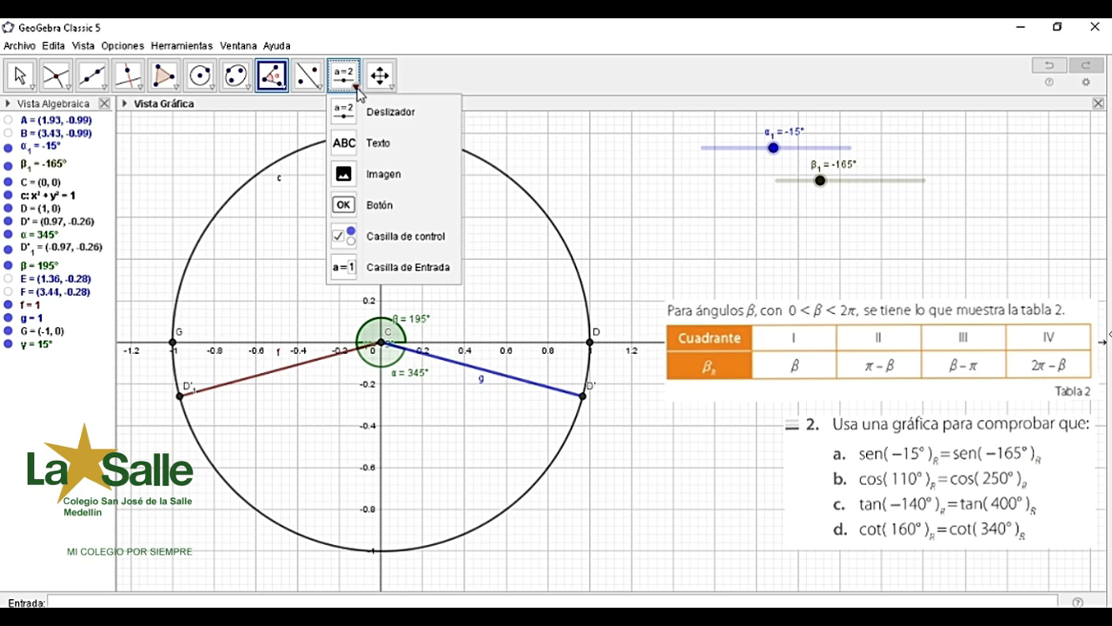
click(384, 140)
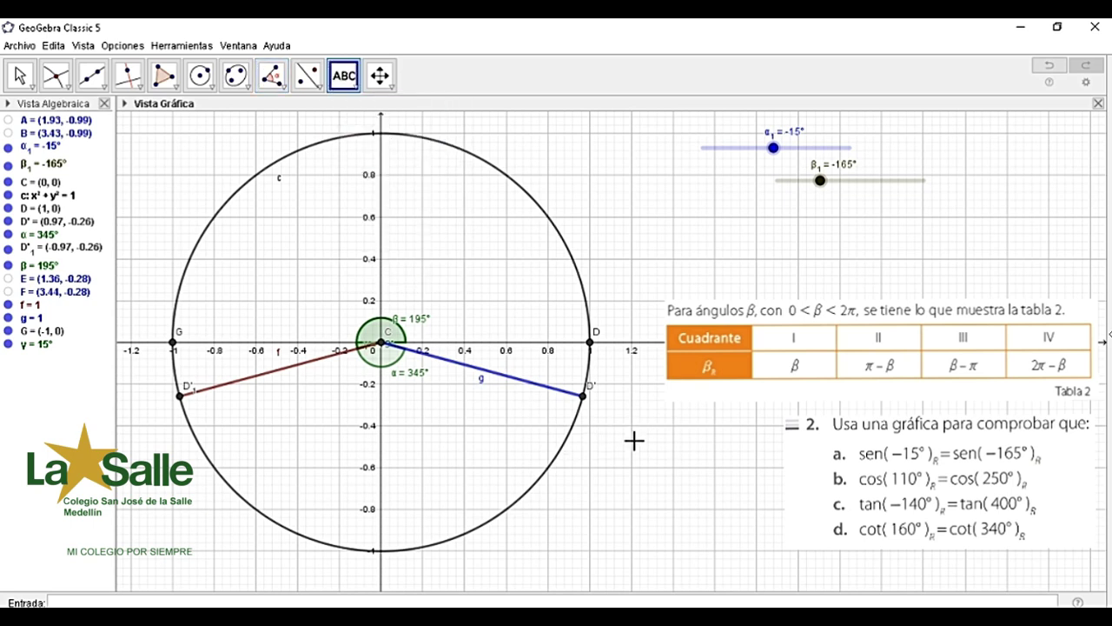
click(612, 439)
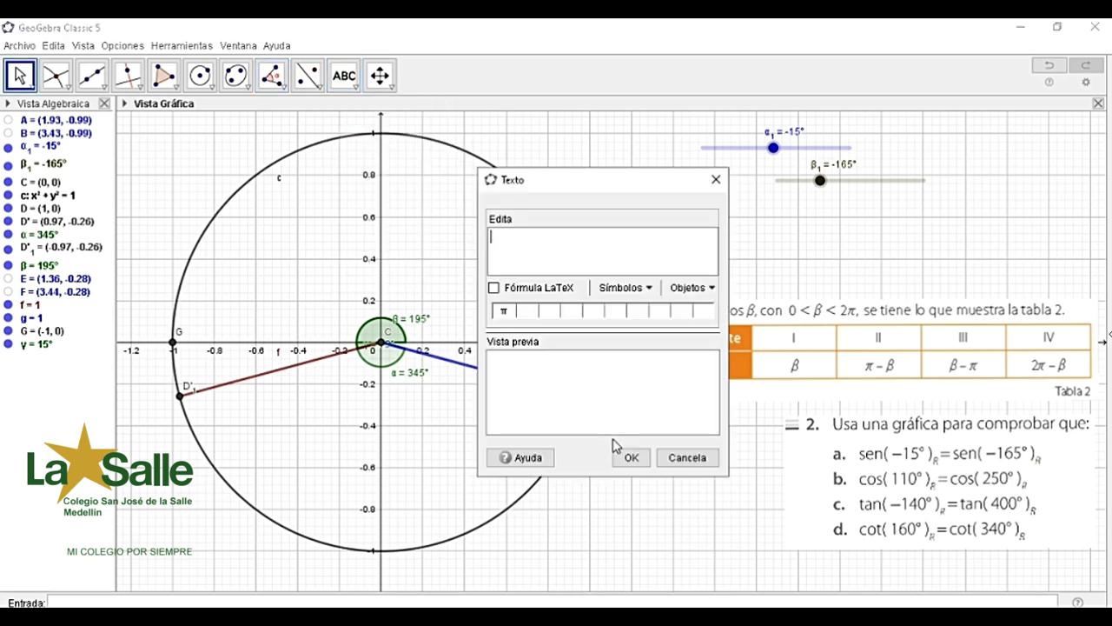
click(496, 287)
click(495, 288)
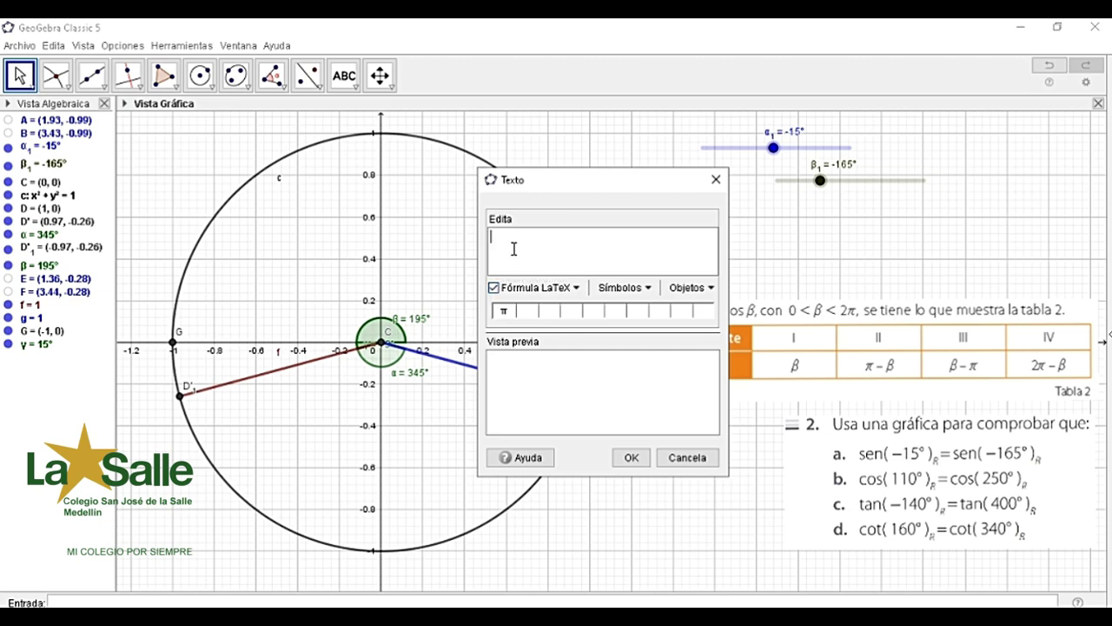
click(513, 249)
text((-15°=)
key(BackSpace)
text()=)
drag(601, 189, 272, 161)
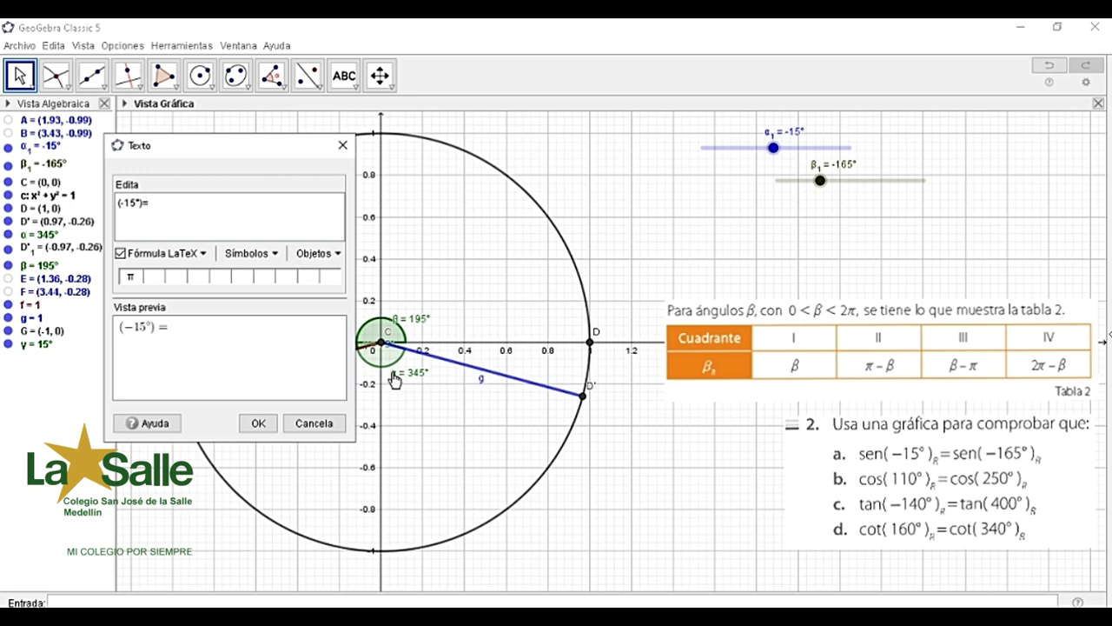
Try continuing the formula with 15° and a second line (-165°) =, and erase that addition
text(15)
text(° )
text(()
text(-6)
text(5)
key(BackSpace)
key(BackSpace)
text(165°)
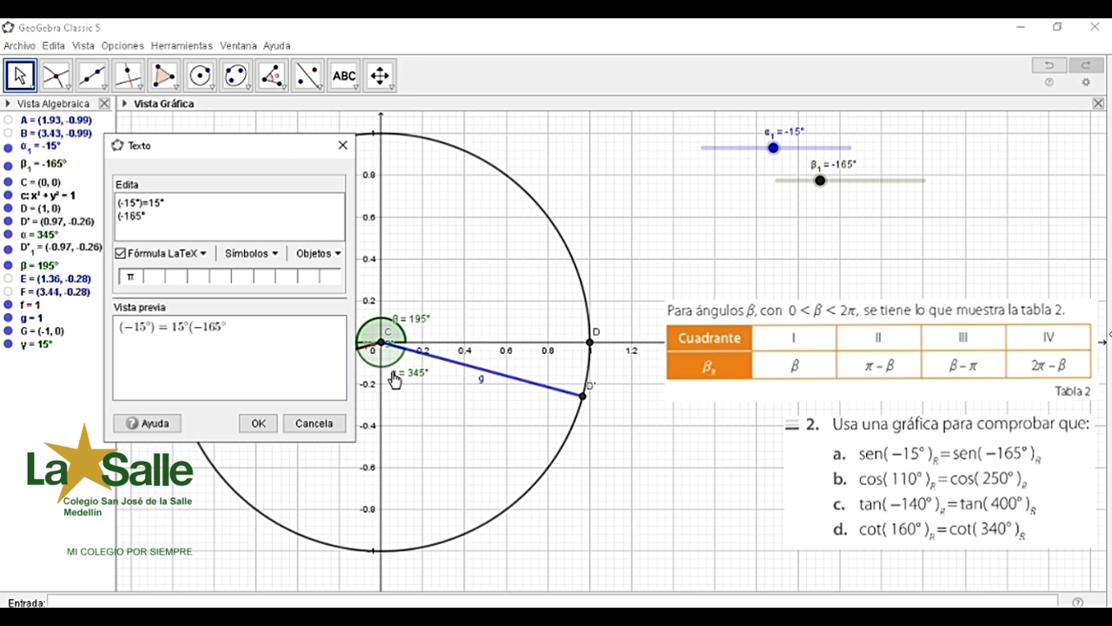
text() =)
key(BackSpace)
key(BackSpace)
key(BackSpace)
key(BackSpace)
key(BackSpace)
key(BackSpace)
key(BackSpace)
key(BackSpace)
key(BackSpace)
key(BackSpace)
key(BackSpace)
key(BackSpace)
key(BackSpace)
Complete the reference-angle calculation after (-15°)= with 360° - 345° = 15°
text(260)
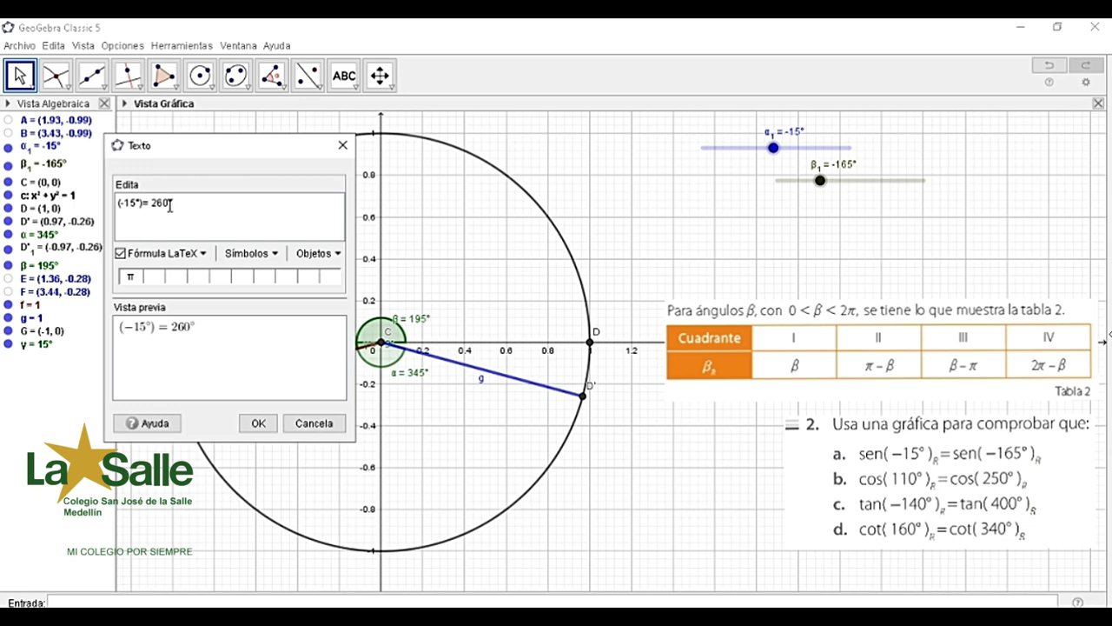
key(BackSpace)
key(BackSpace)
key(BackSpace)
key(BackSpace)
text(360° - 345° = 15°)
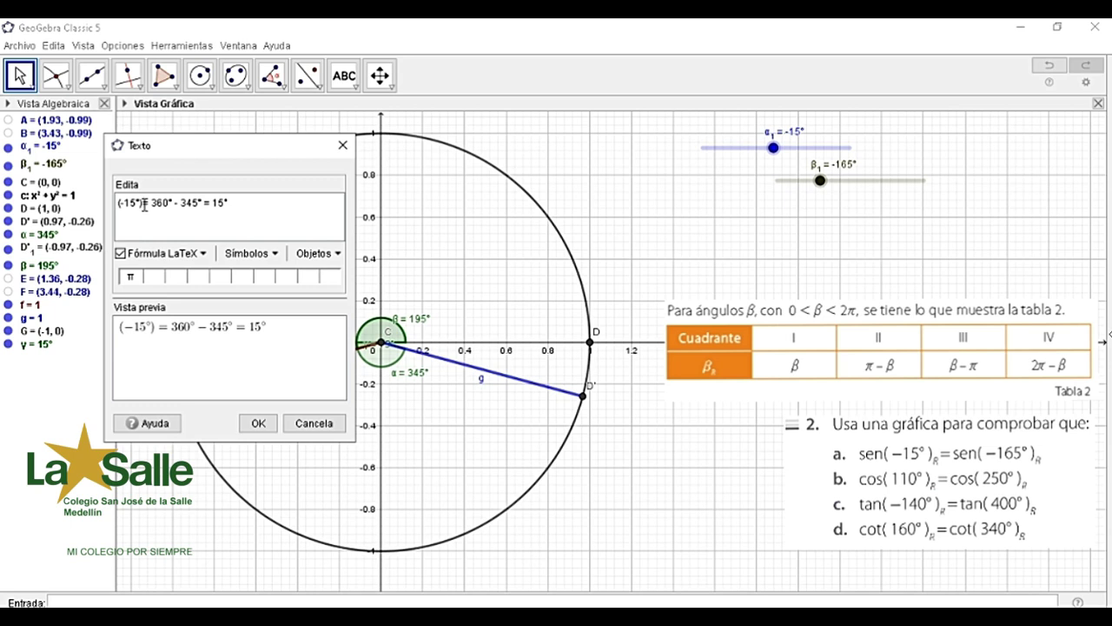
Add the subscript _R after (-15°) in the formula and place the text on the graph
text(R)
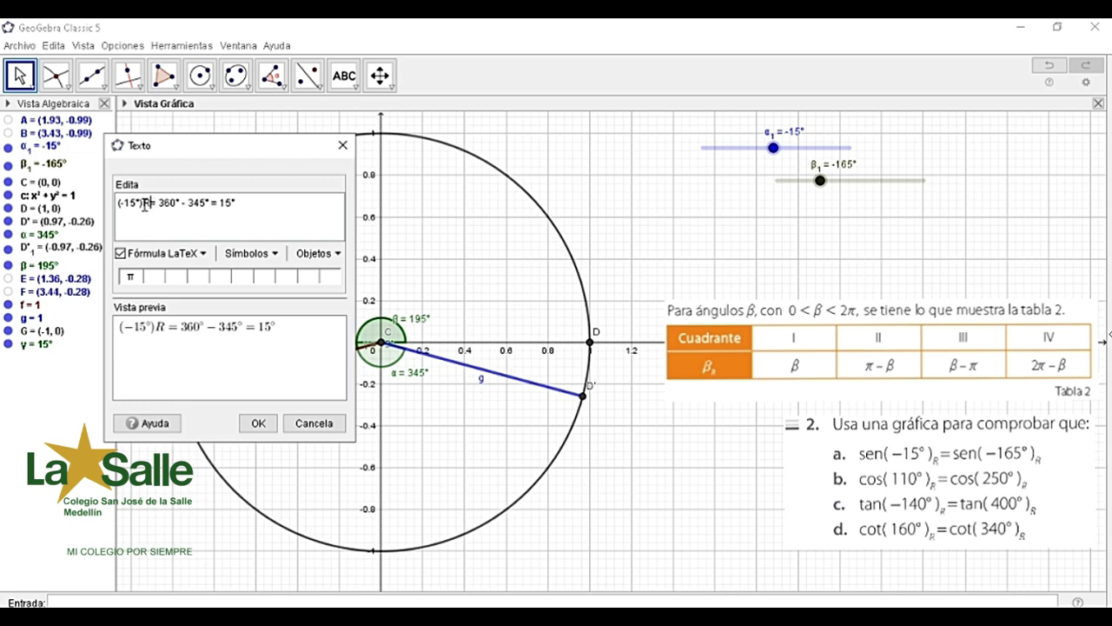
key(BackSpace)
text(_)
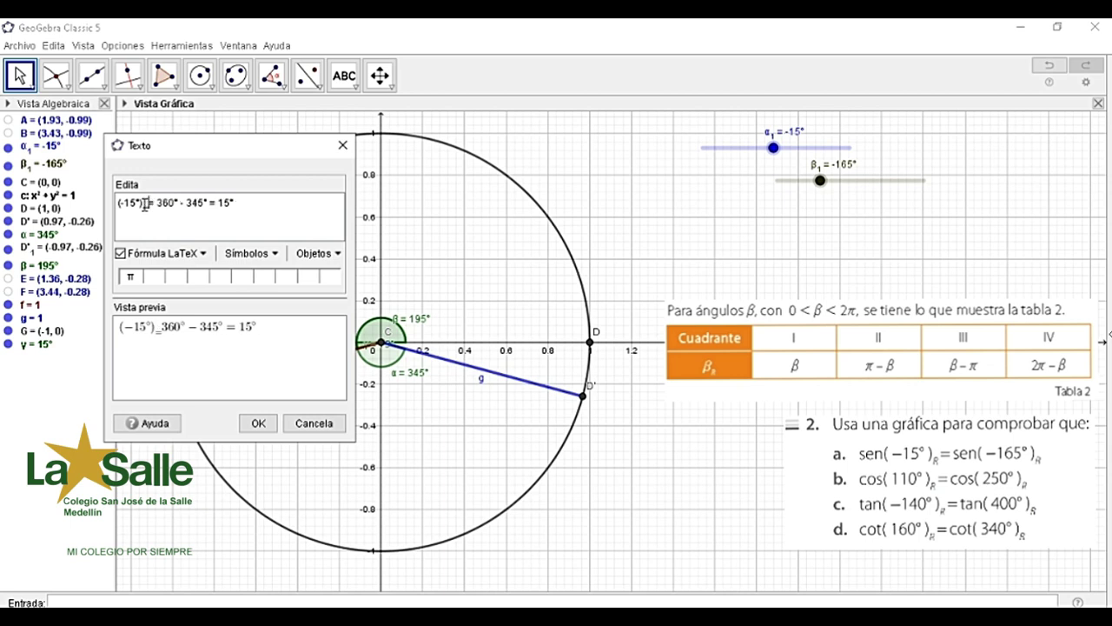
text(R)
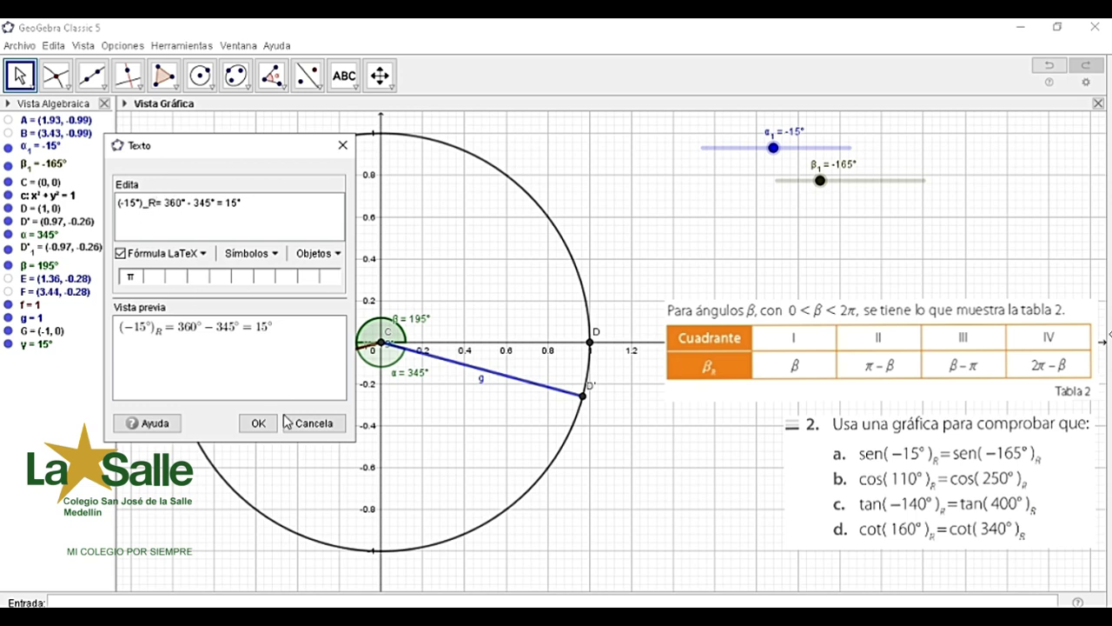
click(258, 424)
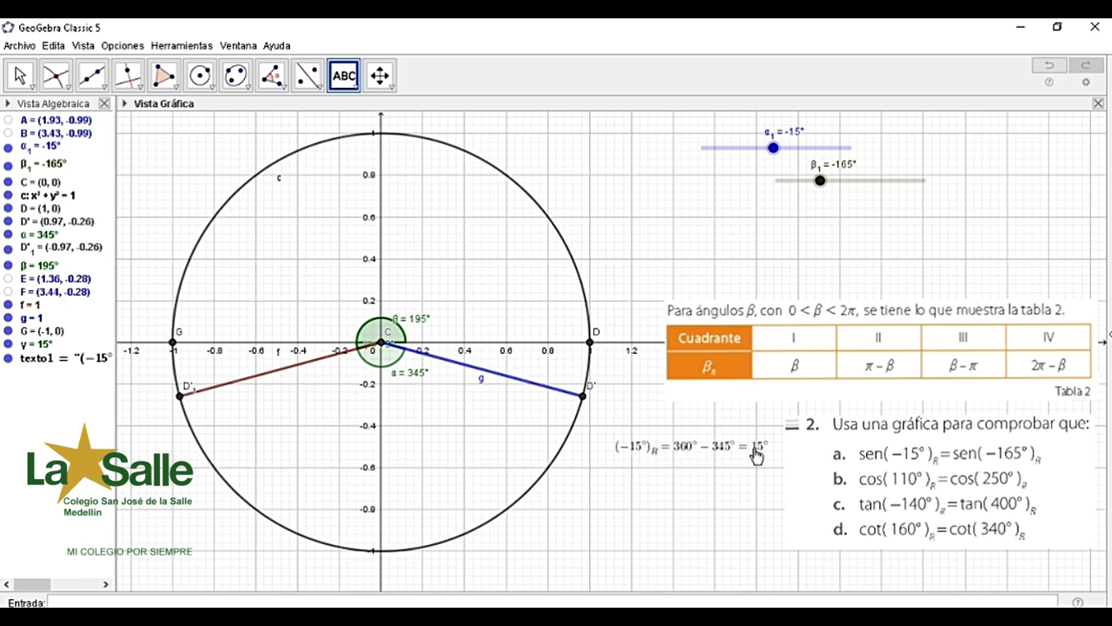
Add a second text below the first formula reading (-165°)_R= 195° -180° =15°
click(633, 473)
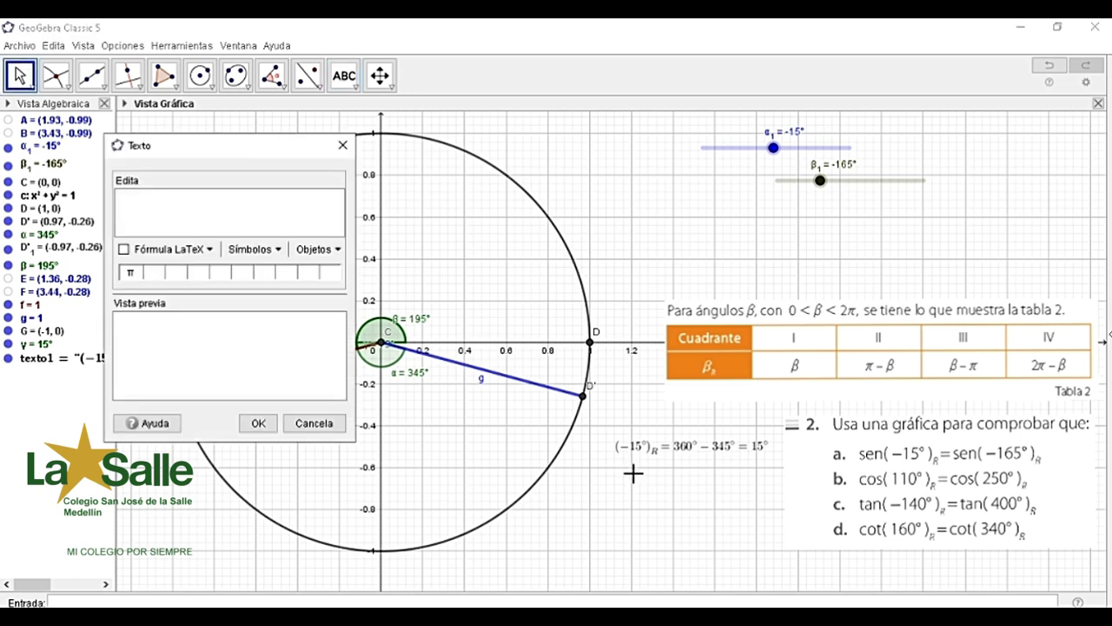
text((-165°) )
text(R=)
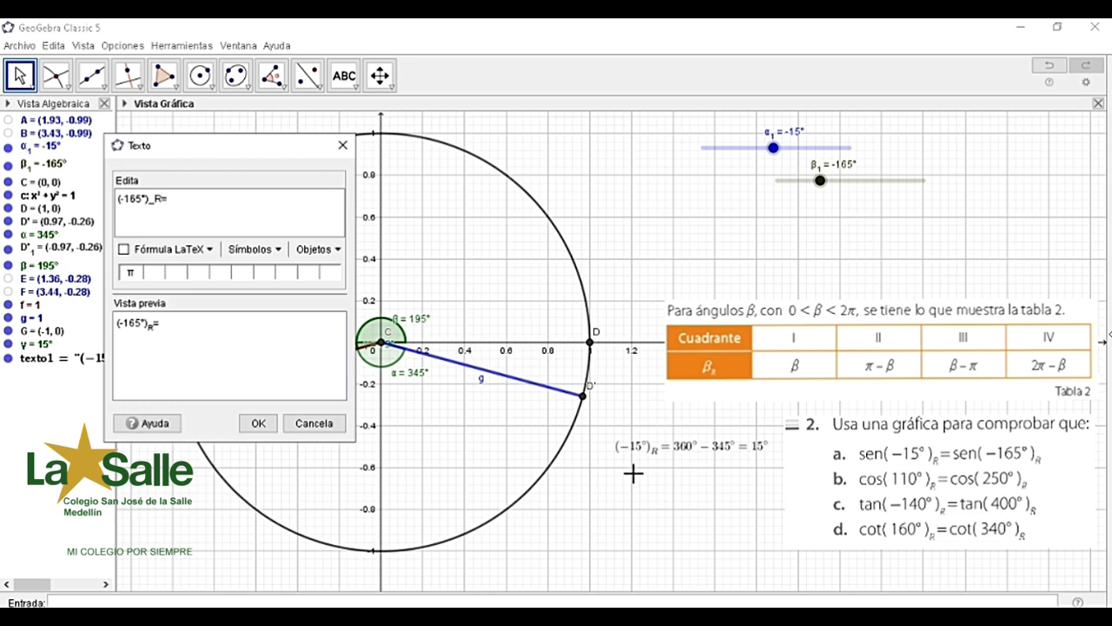
text(195°)
text(-180)
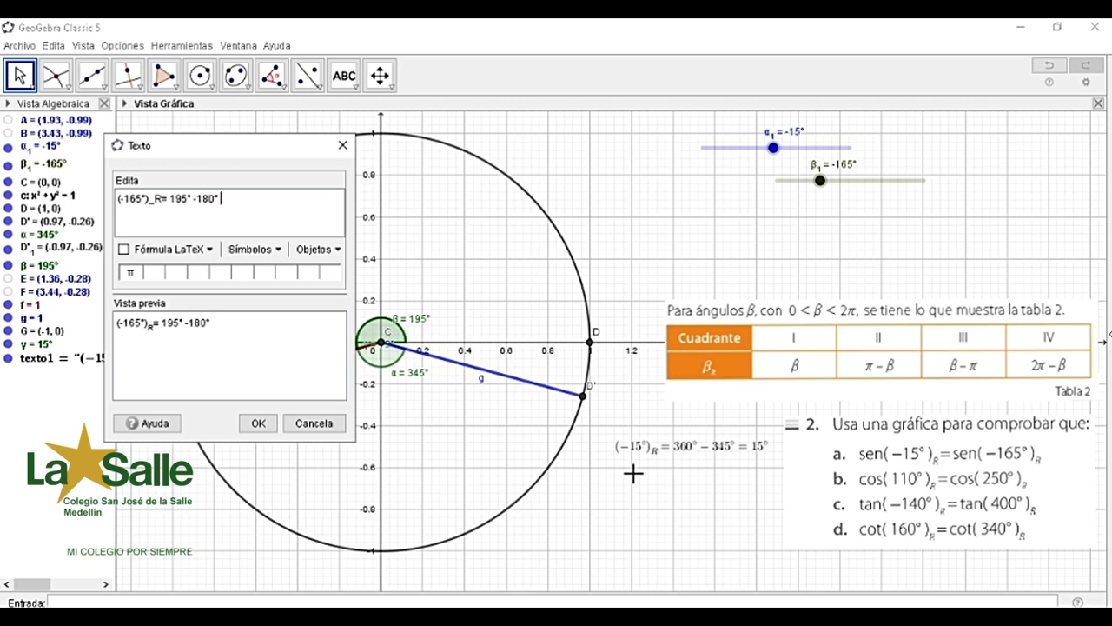
text(° =)
drag(271, 160, 828, 176)
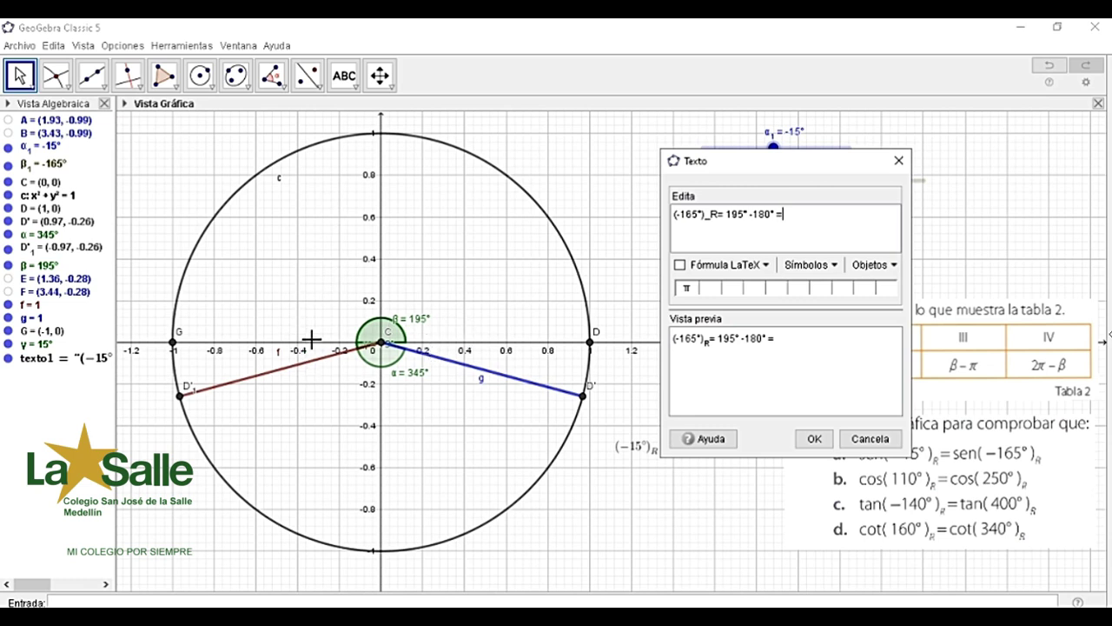
text(15°)
click(814, 439)
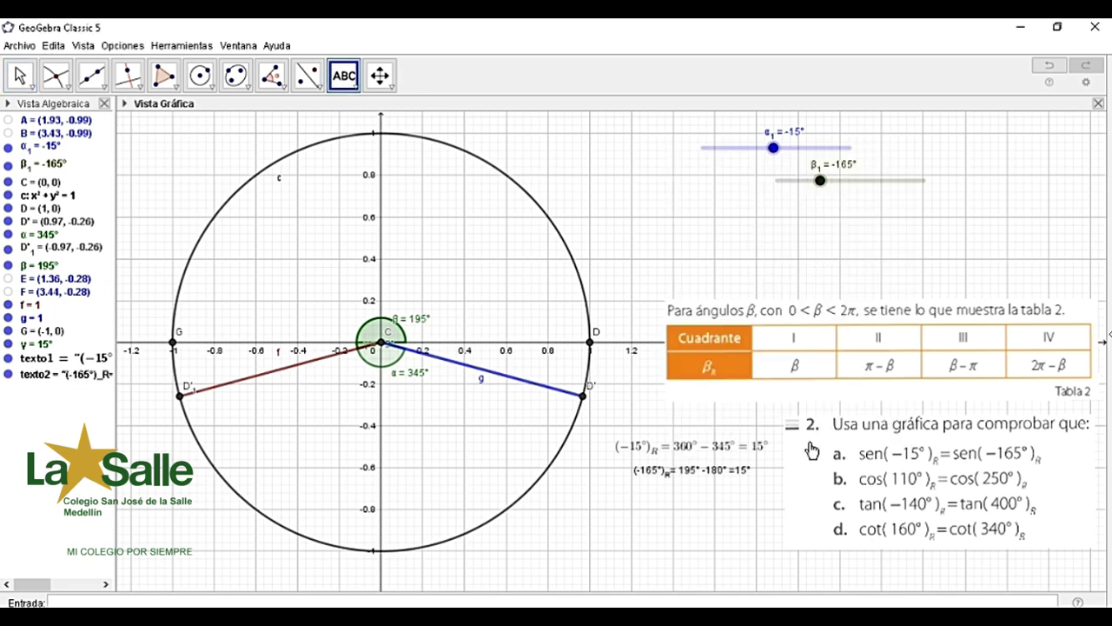
Edit the (-165°) text so that it is rendered as a LaTeX formula
click(735, 469)
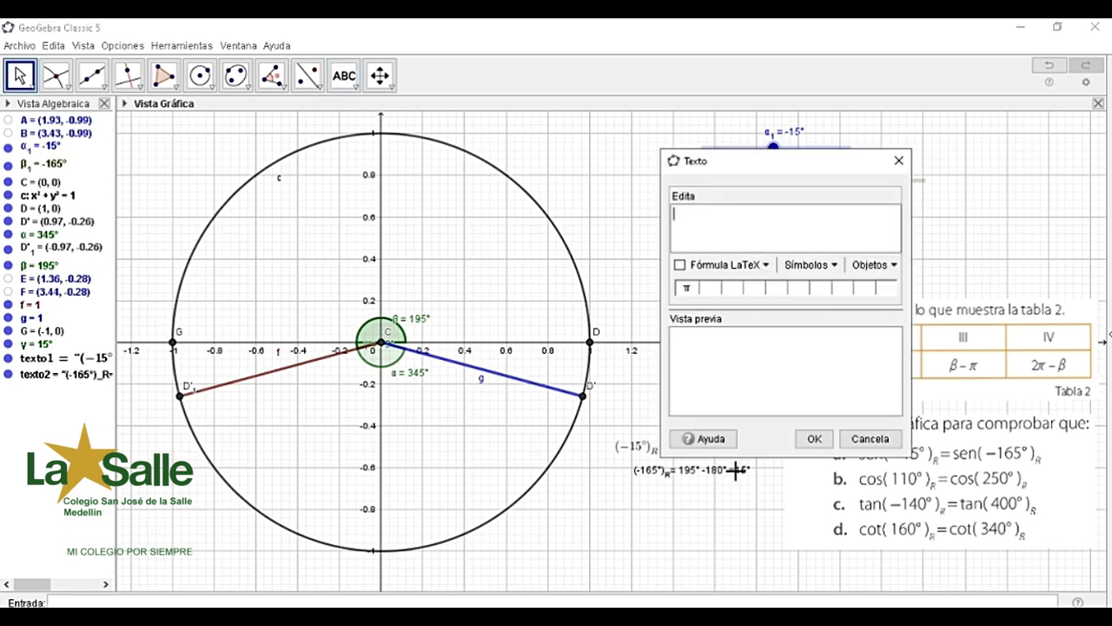
click(870, 439)
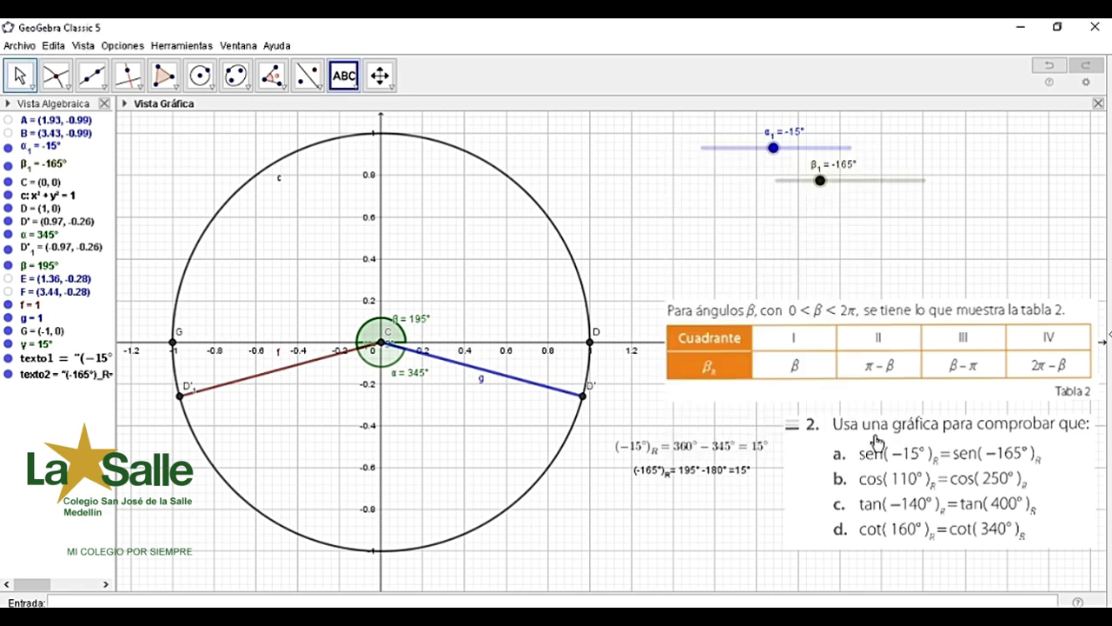
right_click(735, 478)
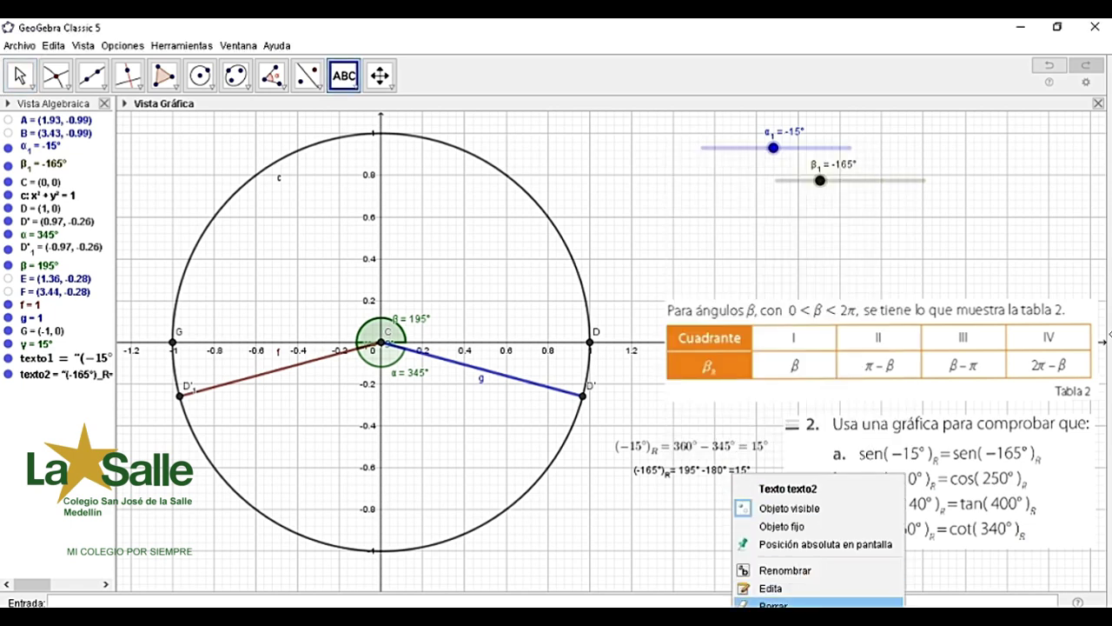
click(797, 594)
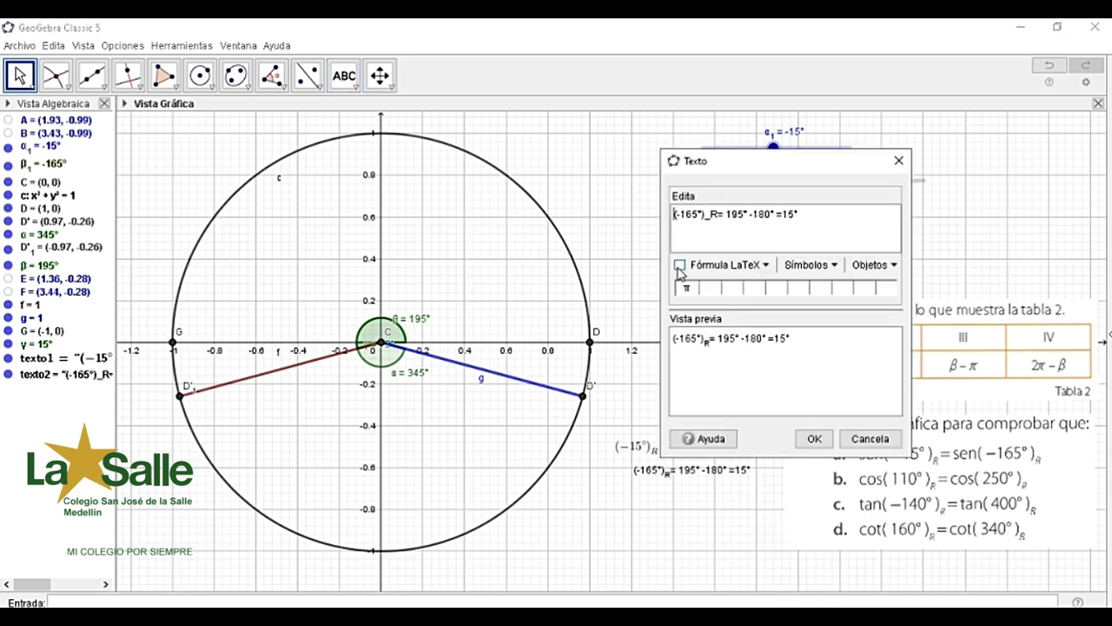
click(681, 266)
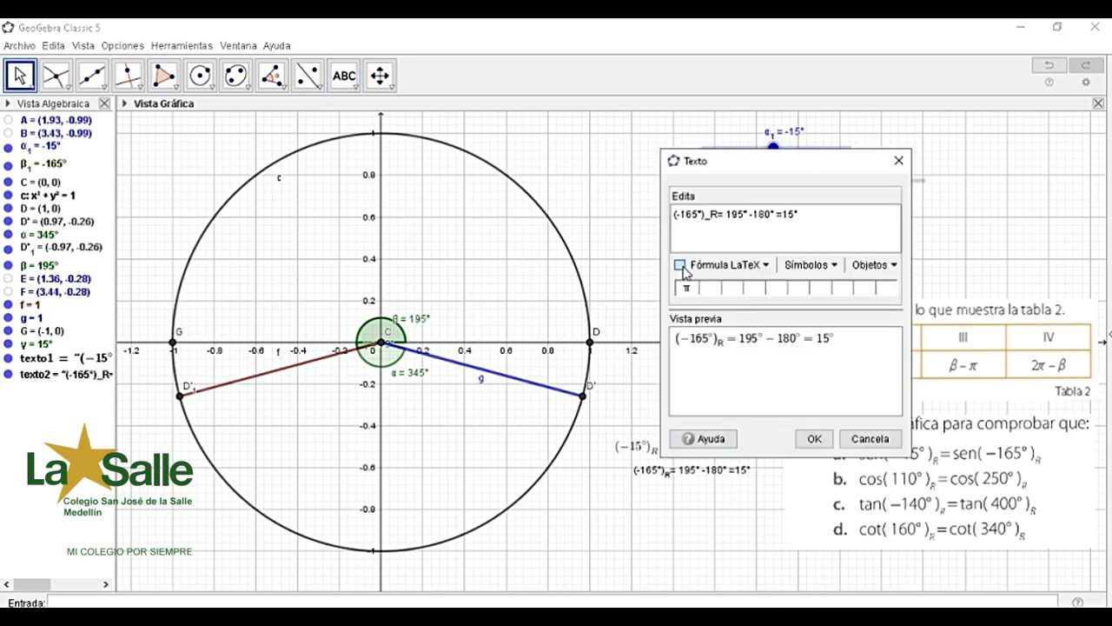
click(815, 438)
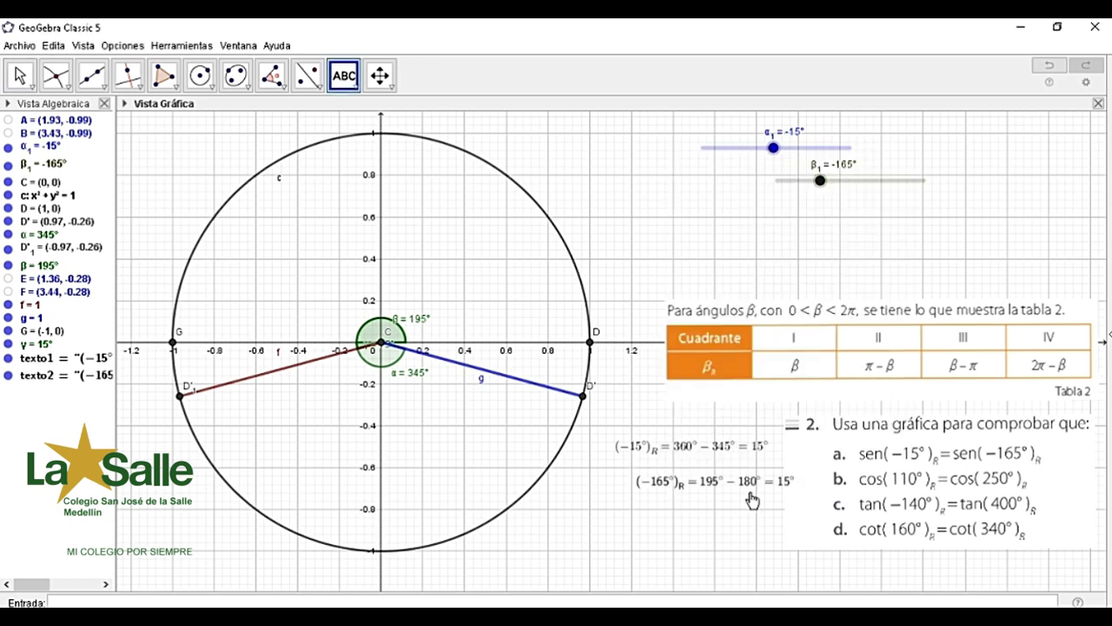
Align the (-165°) formula directly beneath the (-15°) formula on the graph
drag(755, 491, 735, 485)
key(Escape)
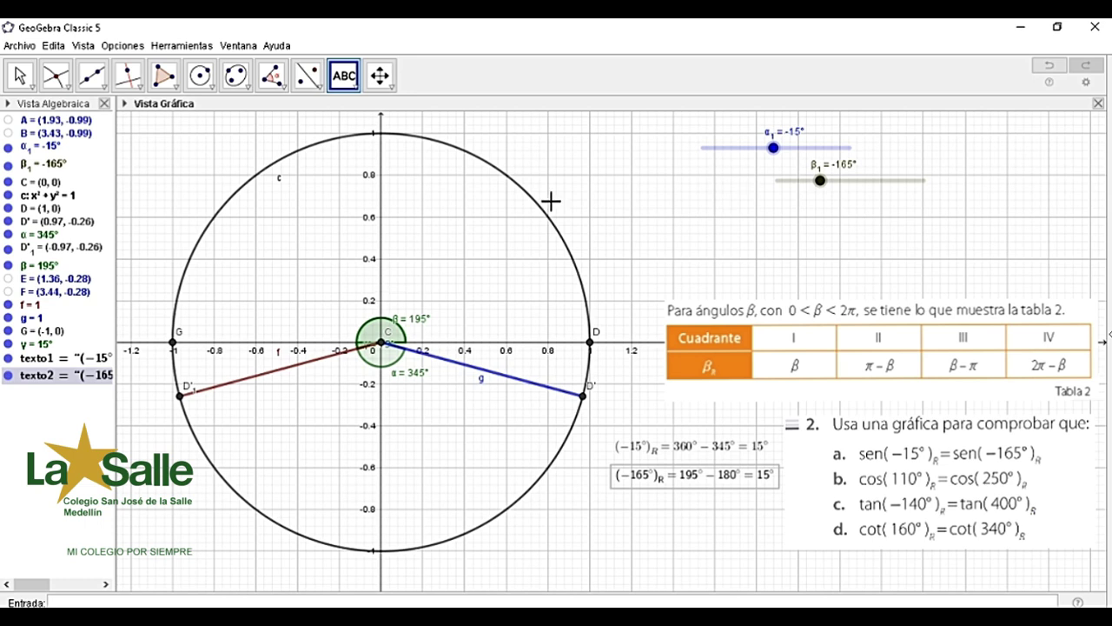
Set the angle sliders to α₁ = 110° and β₁ = 250° for exercise b
drag(774, 150, 797, 149)
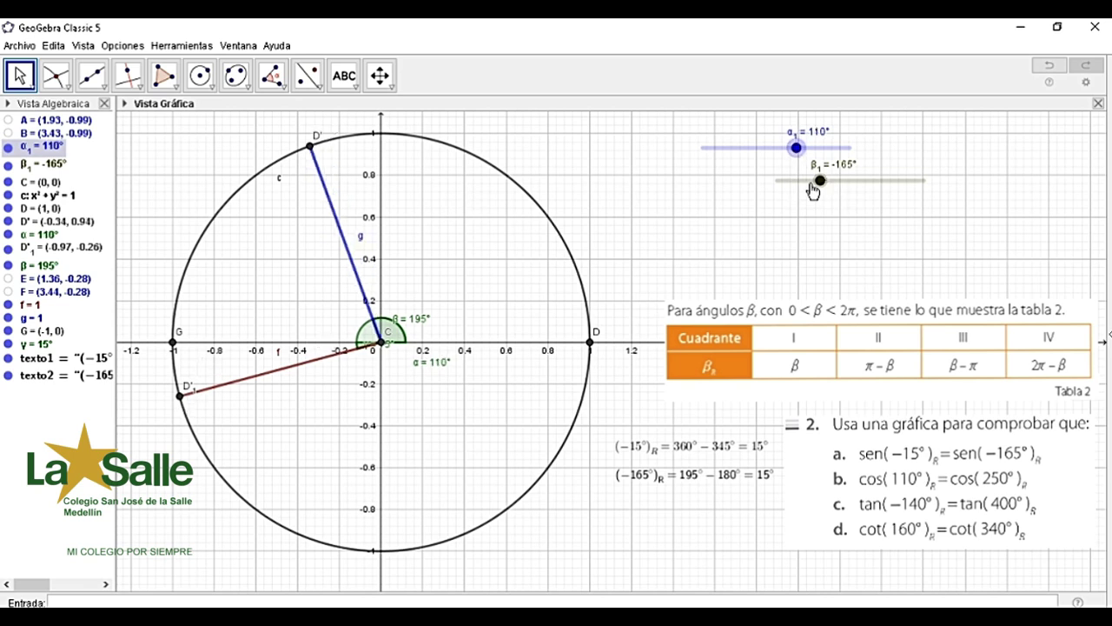
drag(821, 185, 897, 180)
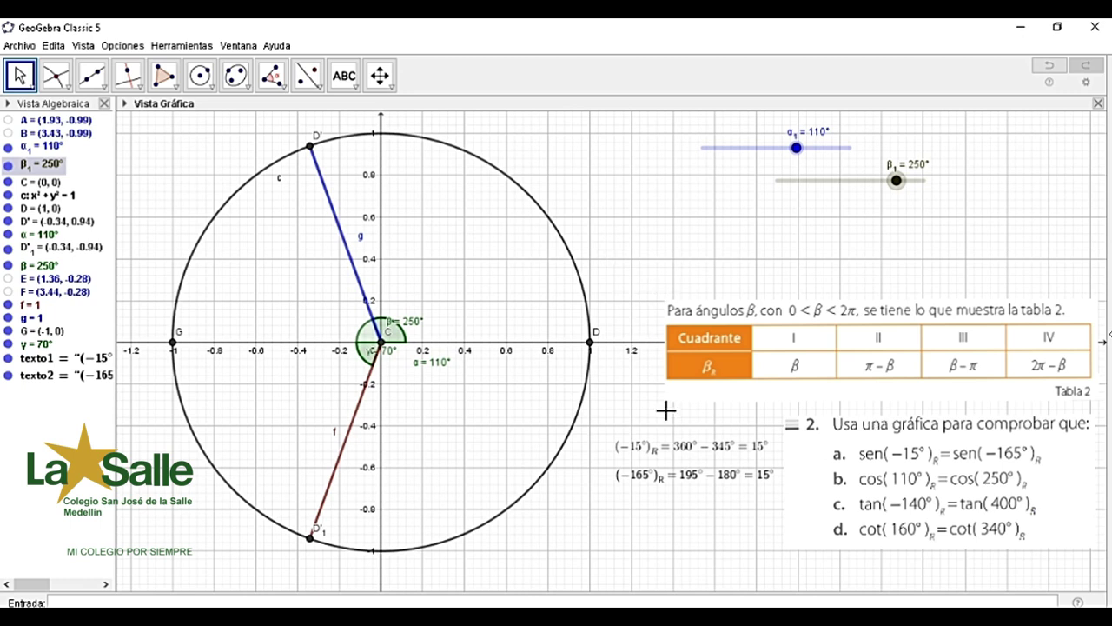
click(619, 216)
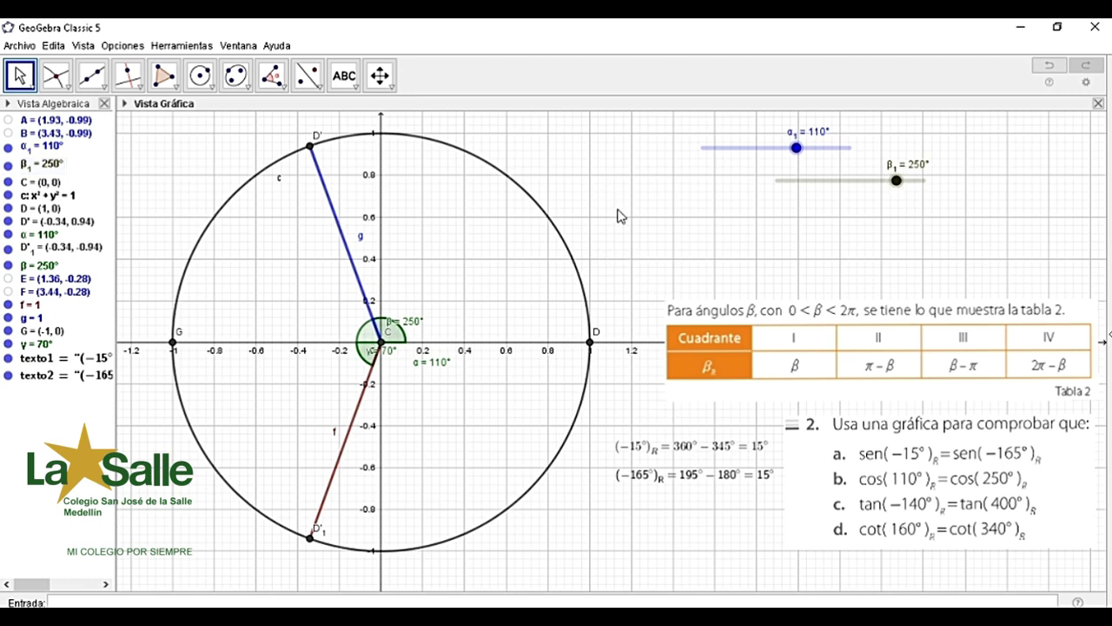
Add a LaTeX text reading (250°)_R =250°-180°=70° in the empty area beside the circle, below the sliders
click(344, 76)
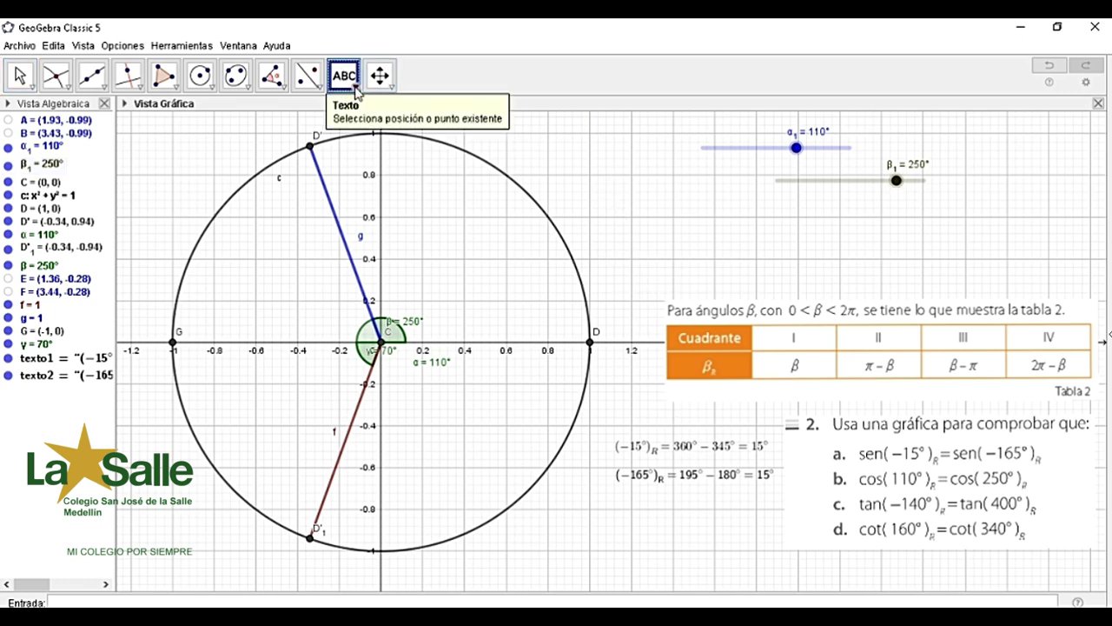
click(355, 91)
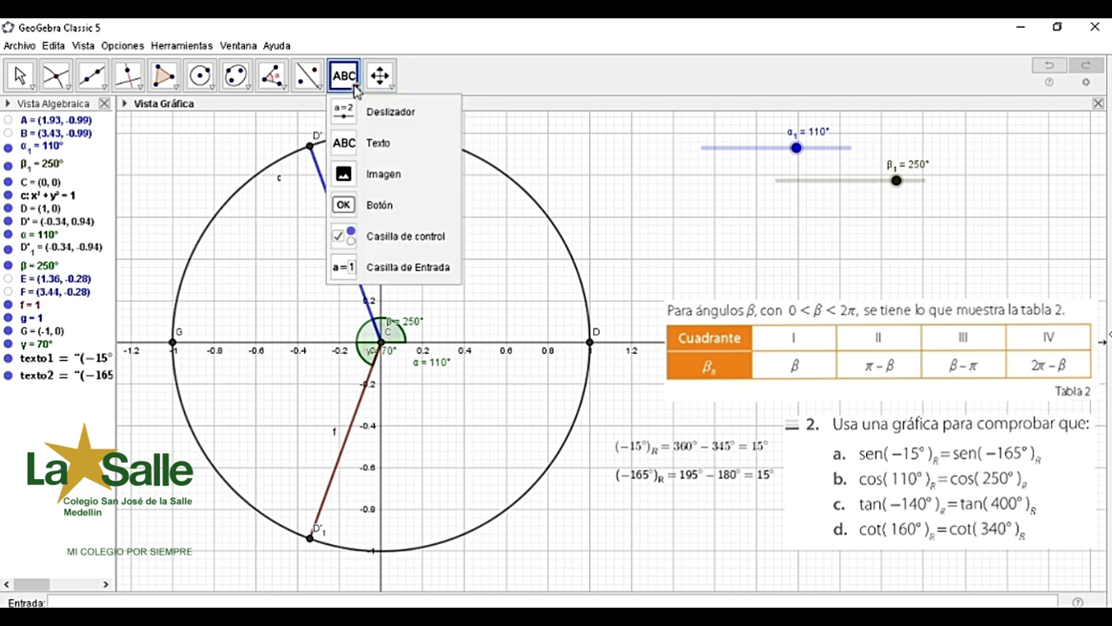
click(372, 144)
click(598, 196)
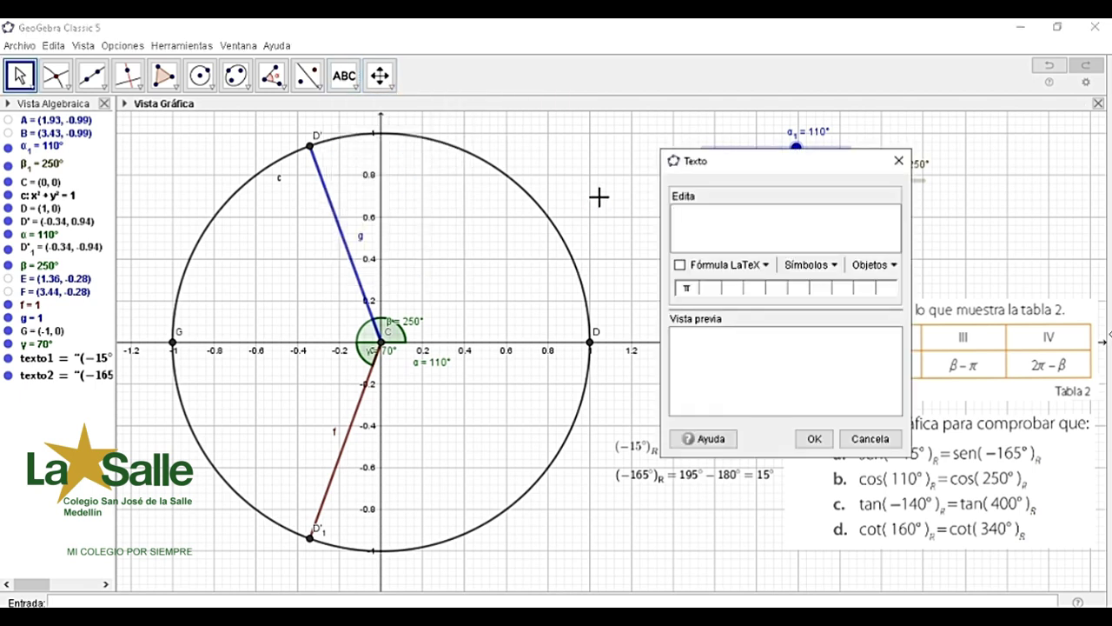
click(681, 265)
drag(702, 168, 626, 137)
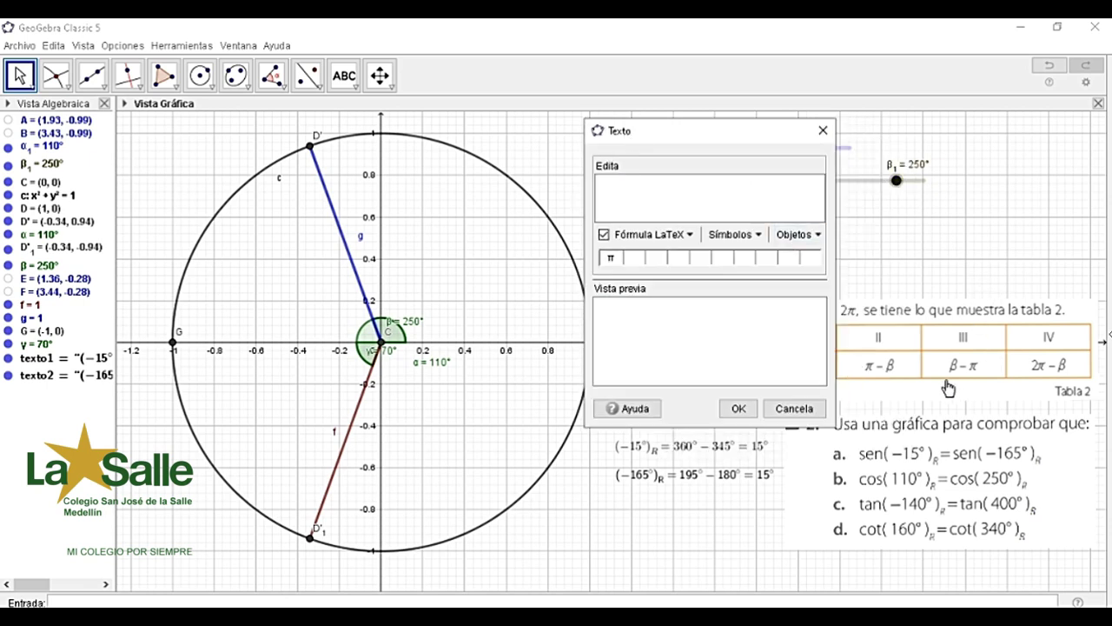
click(616, 190)
text((250°)
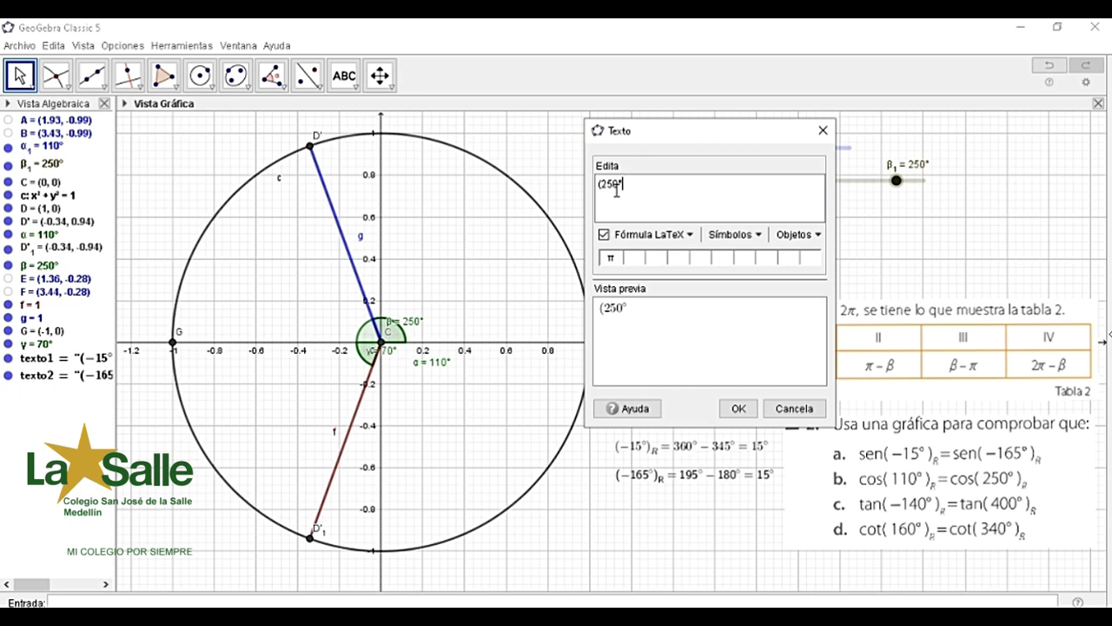
text()_ R =)
text(250°)
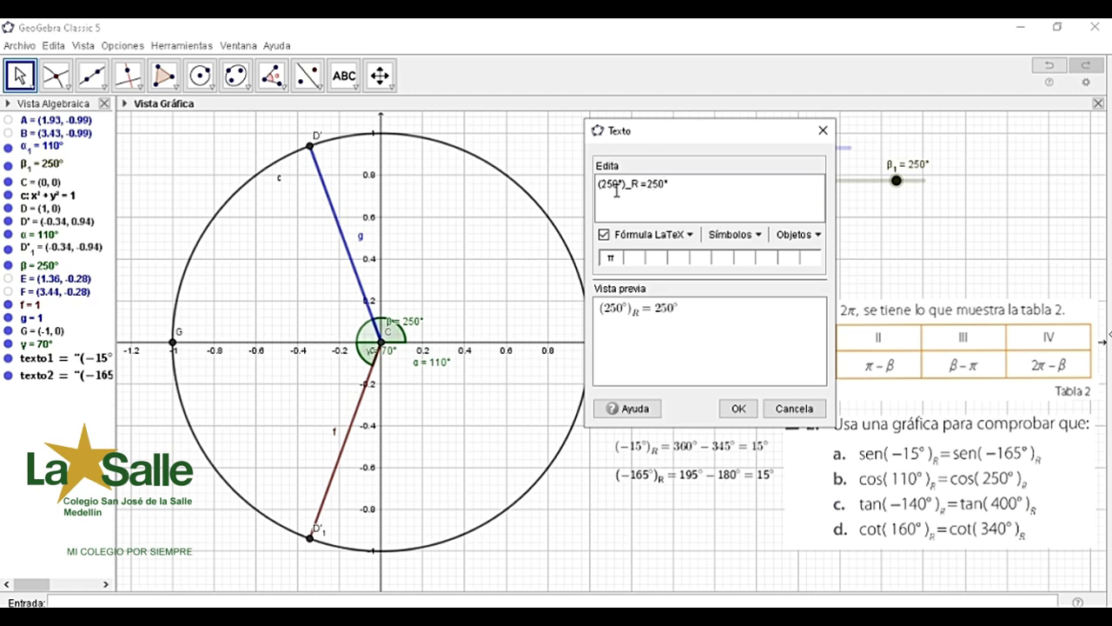
text(-)
text(180°=)
text(70)
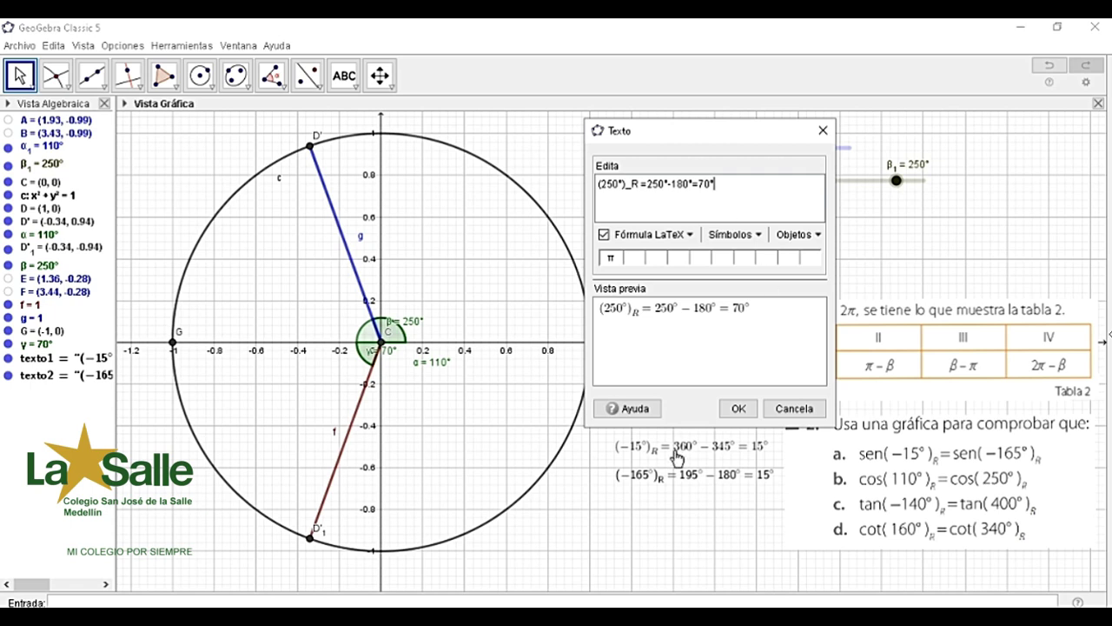
click(740, 409)
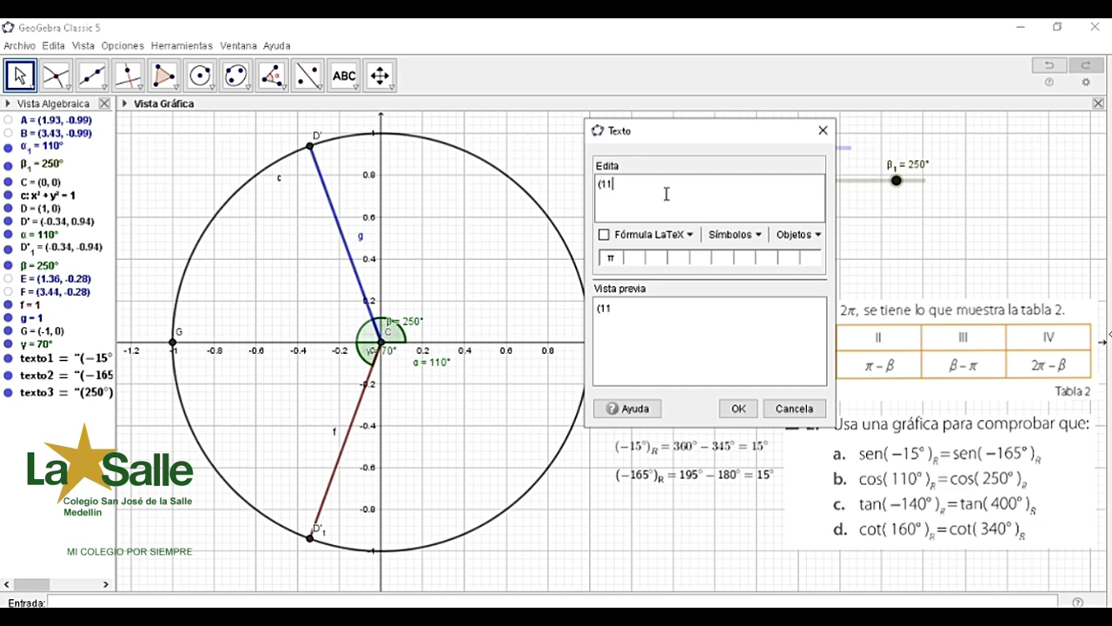
Add a LaTeX text reading (110°)_R=180°-110°= 70° below the (250°) formula
text(0°)_R=)
click(604, 235)
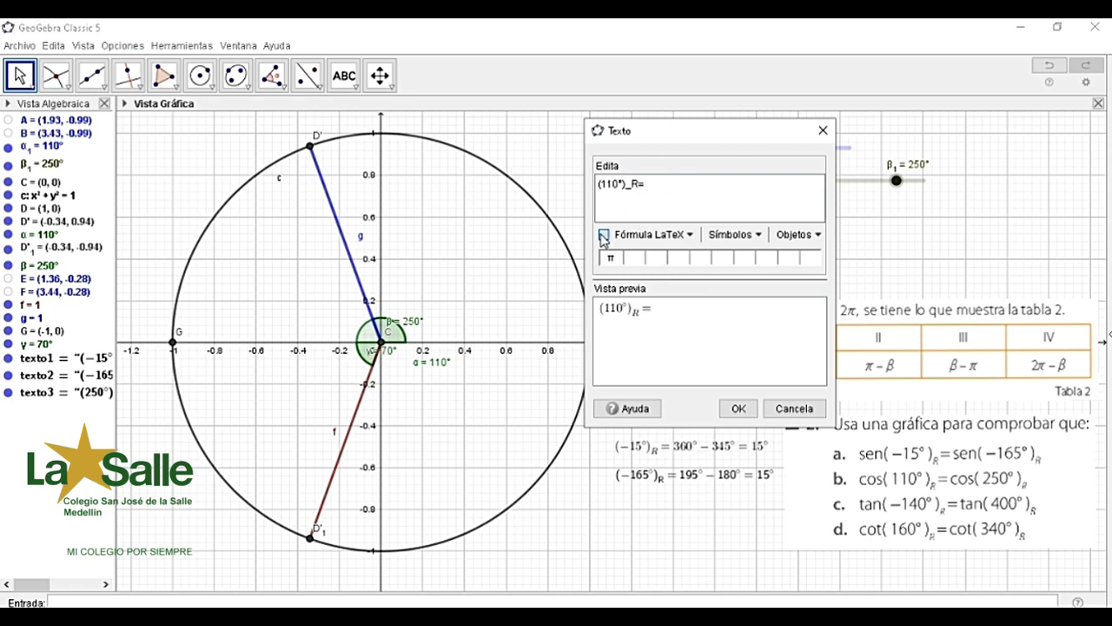
click(663, 188)
text(180°-11)
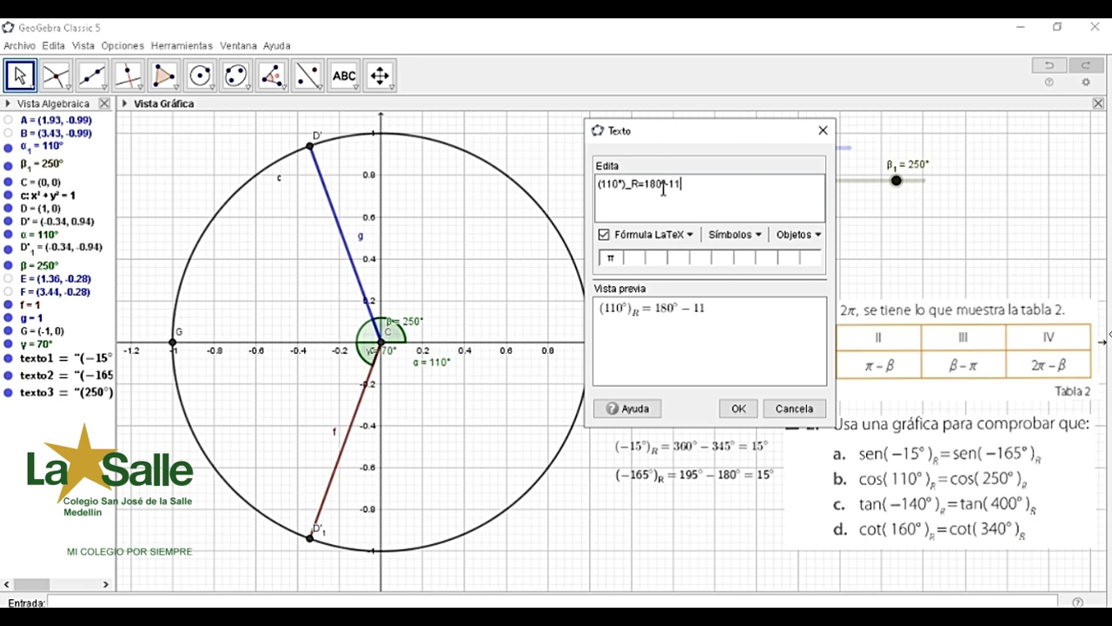
text(0°= 70°)
click(738, 408)
key(Escape)
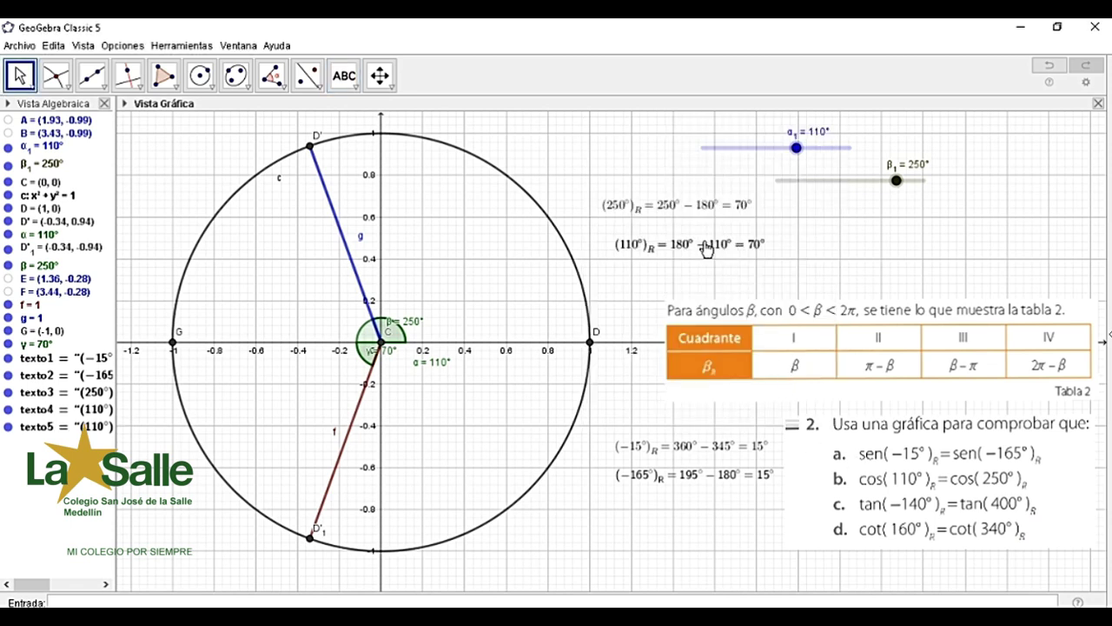
Remove the duplicate (110°) text and align the remaining one directly beneath the (250°) formula
drag(705, 247, 846, 230)
key(Escape)
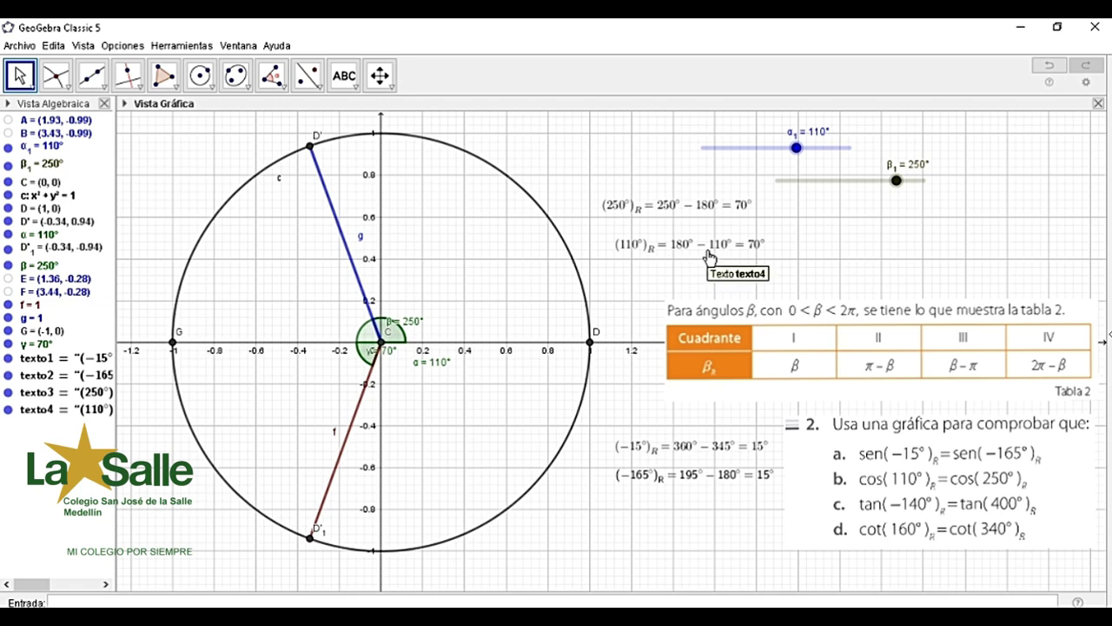
drag(710, 256, 697, 240)
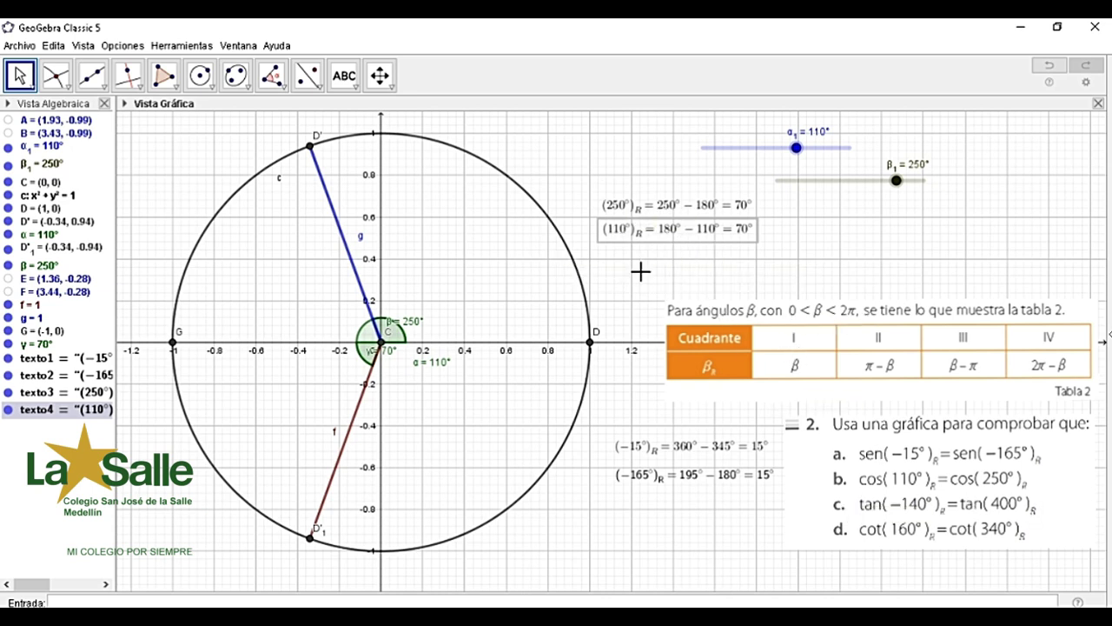
click(852, 230)
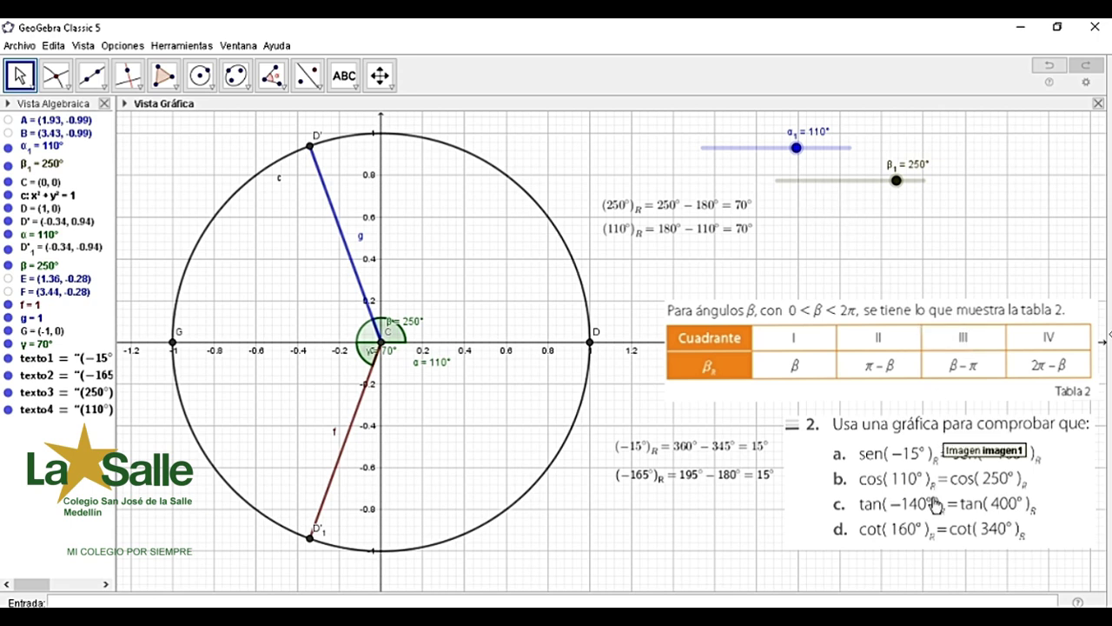
Set the angle sliders to α₁ = -140° and β₁ = 400°, and hide angle γ
drag(796, 150, 751, 153)
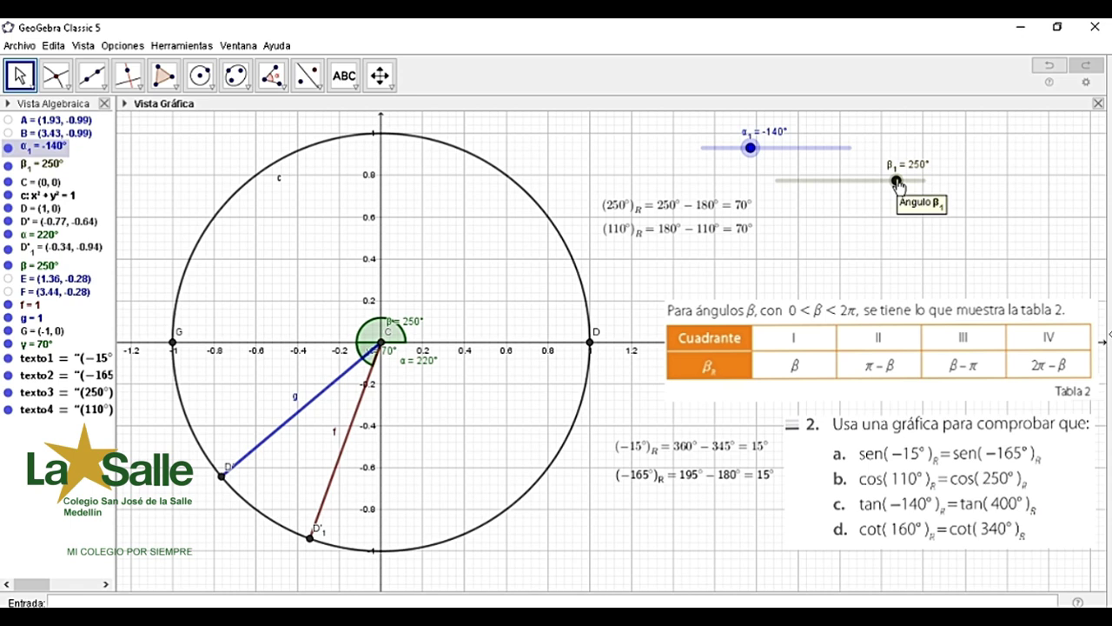
drag(897, 183, 925, 180)
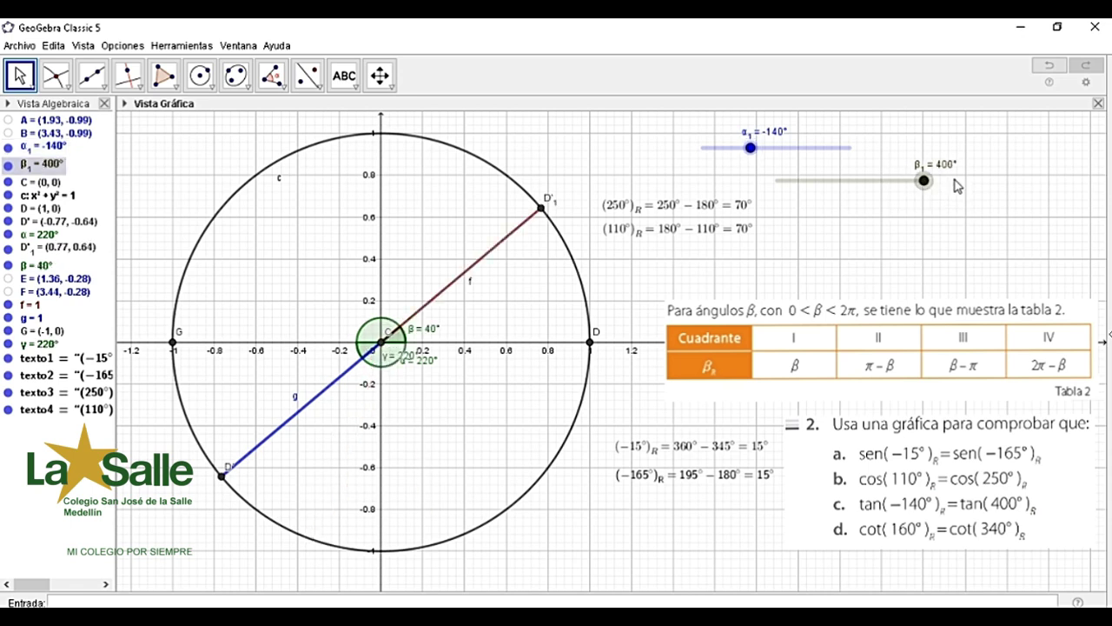
click(7, 344)
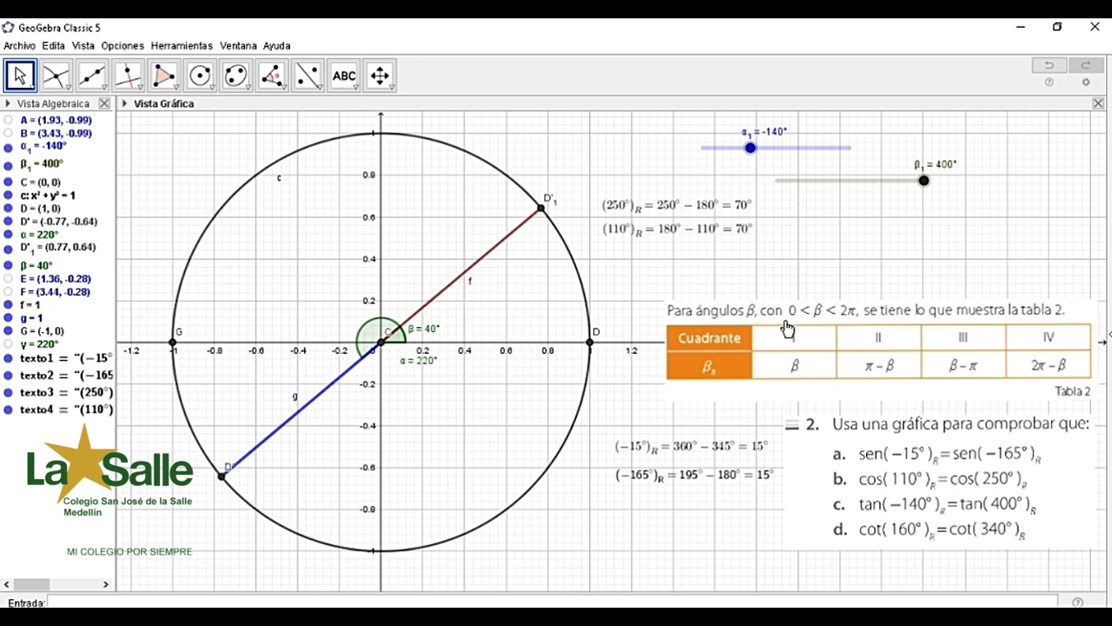
Add a LaTeX text reading (400°)_R= 40° in the free area above the quadrant table
click(344, 75)
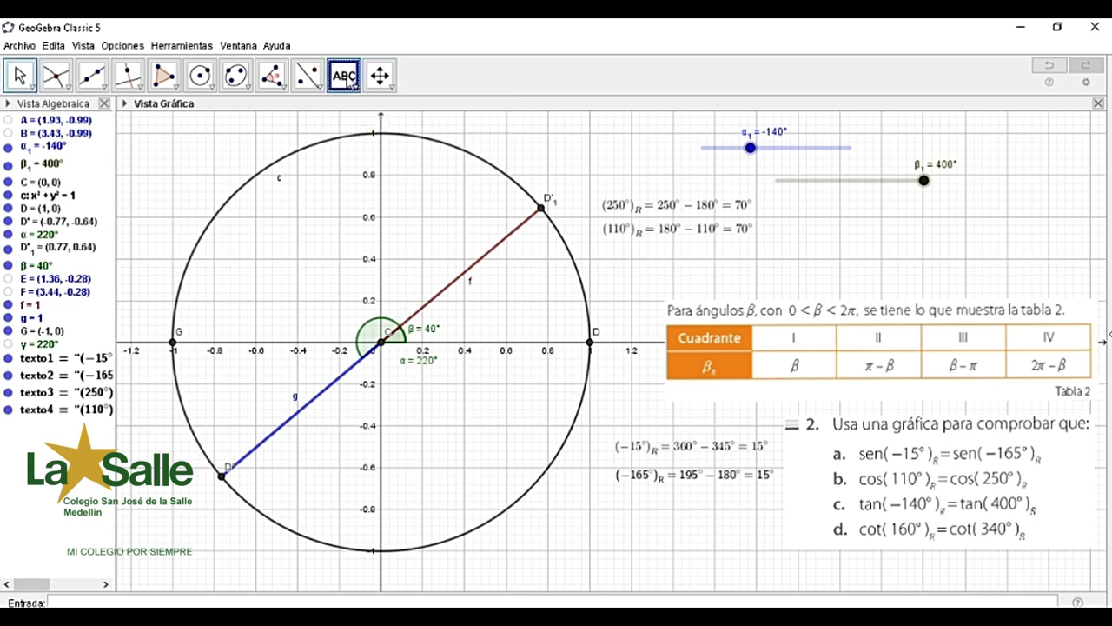
click(831, 249)
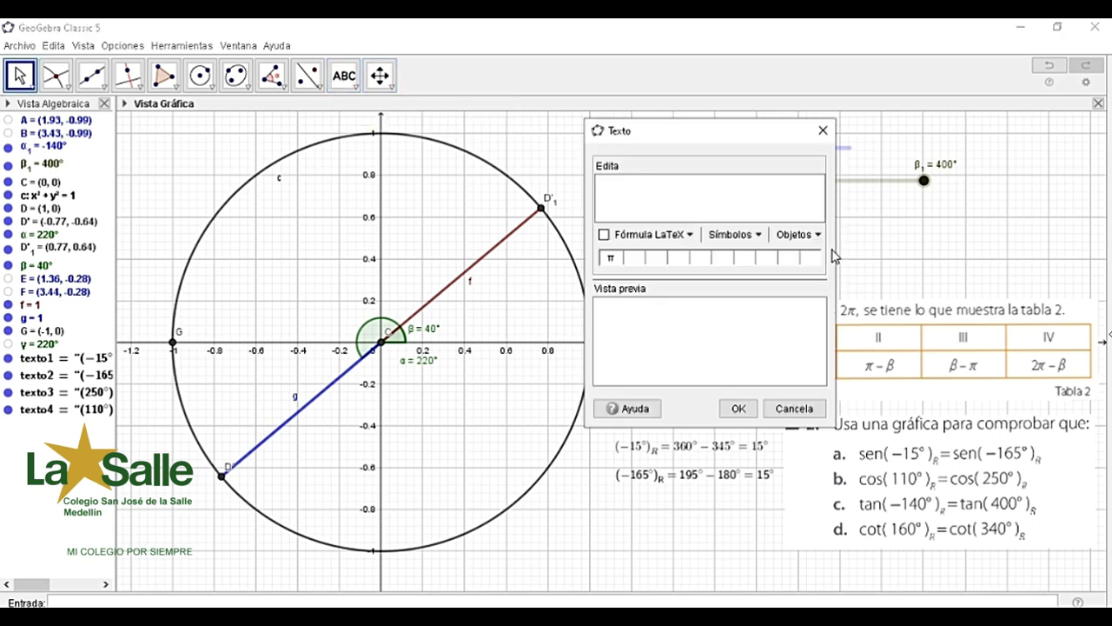
text((400°)_R= 40)
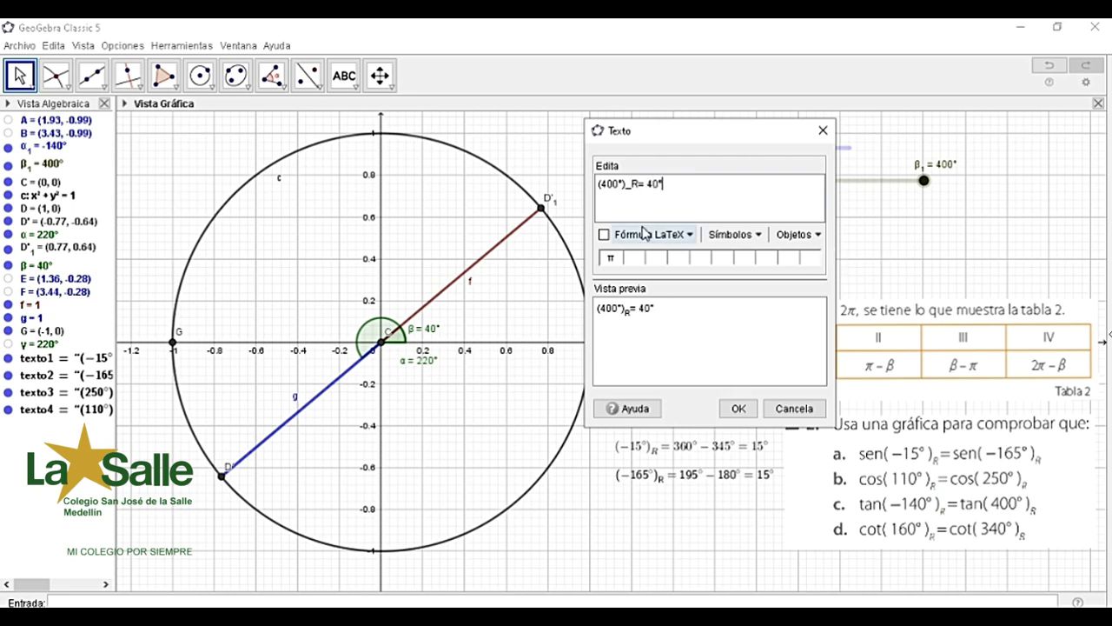
click(604, 235)
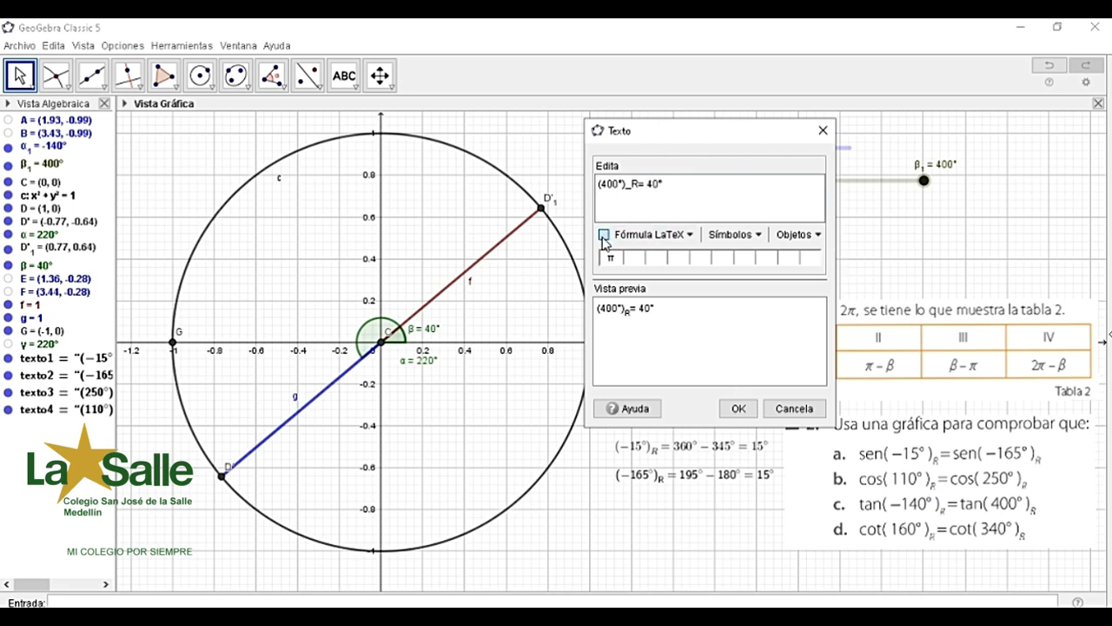
click(738, 409)
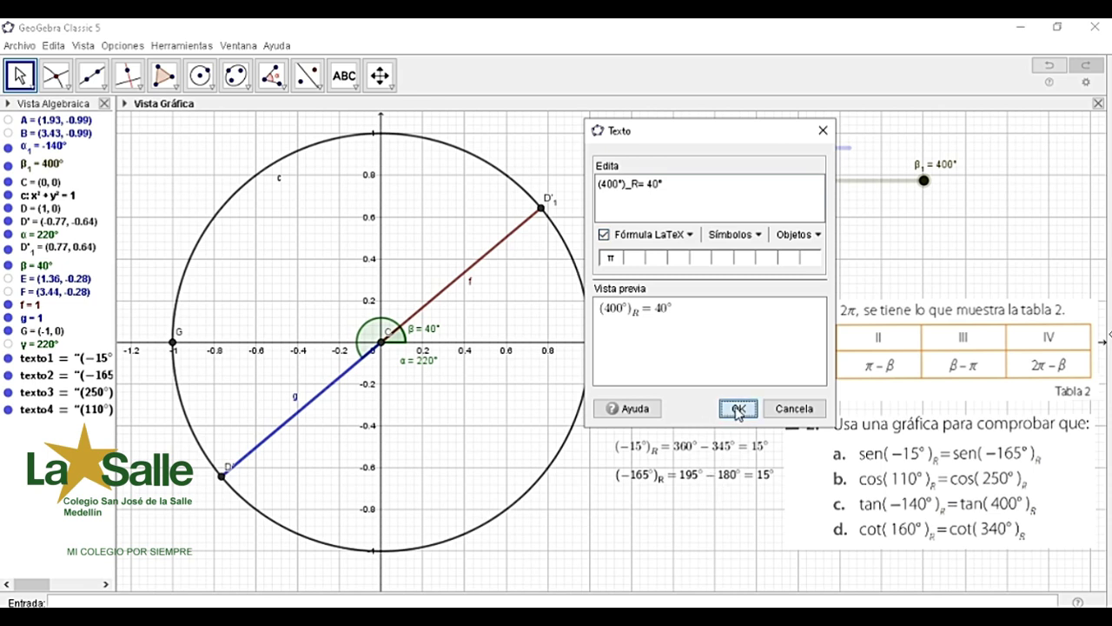
Add a LaTeX text reading (-140°)_R=220°-180°=40° and position it just above the (400°) formula
click(840, 235)
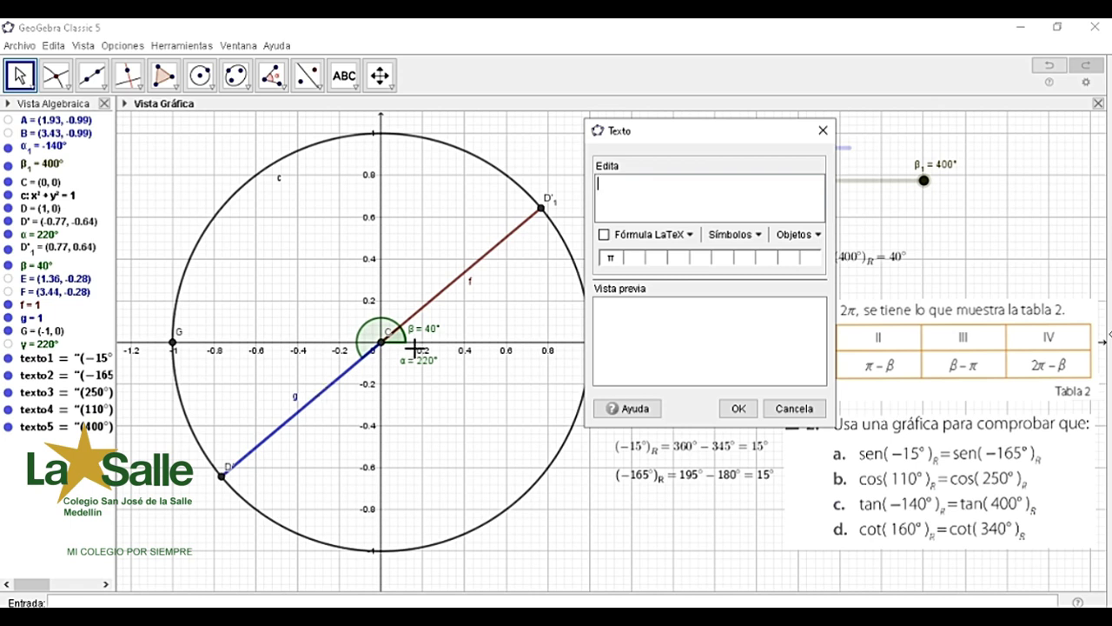
text((-140°))
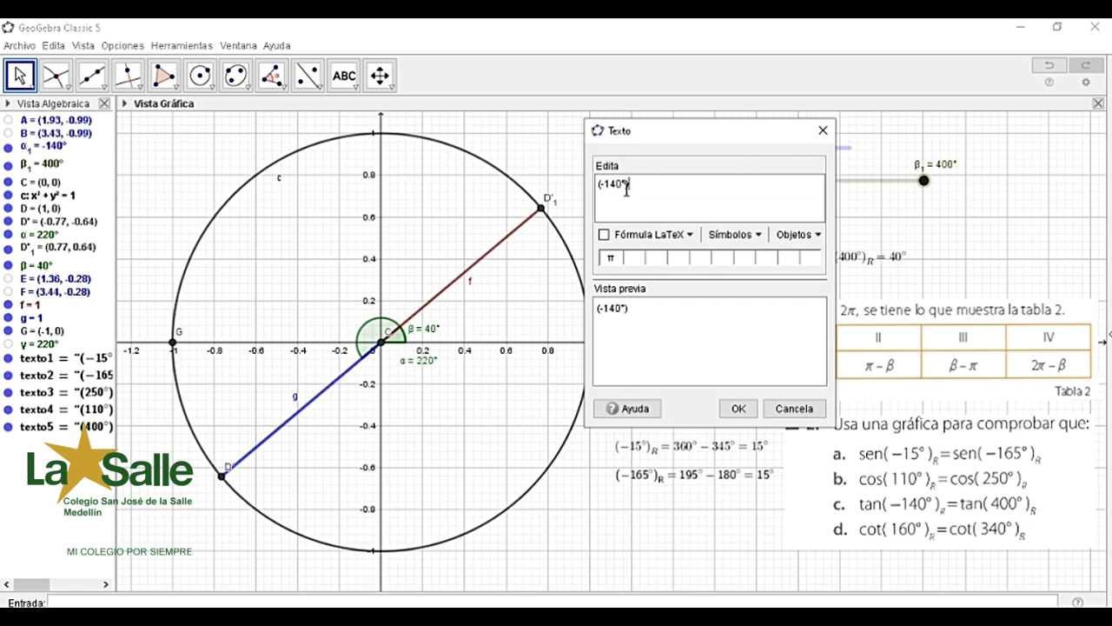
text(_R=)
click(606, 235)
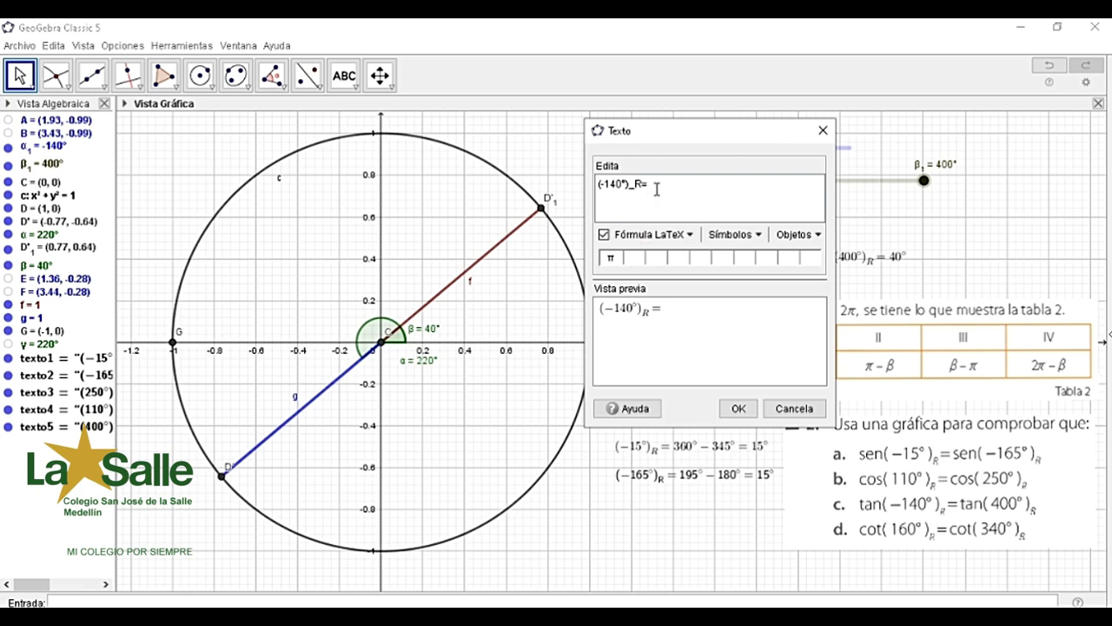
text(220°-180)
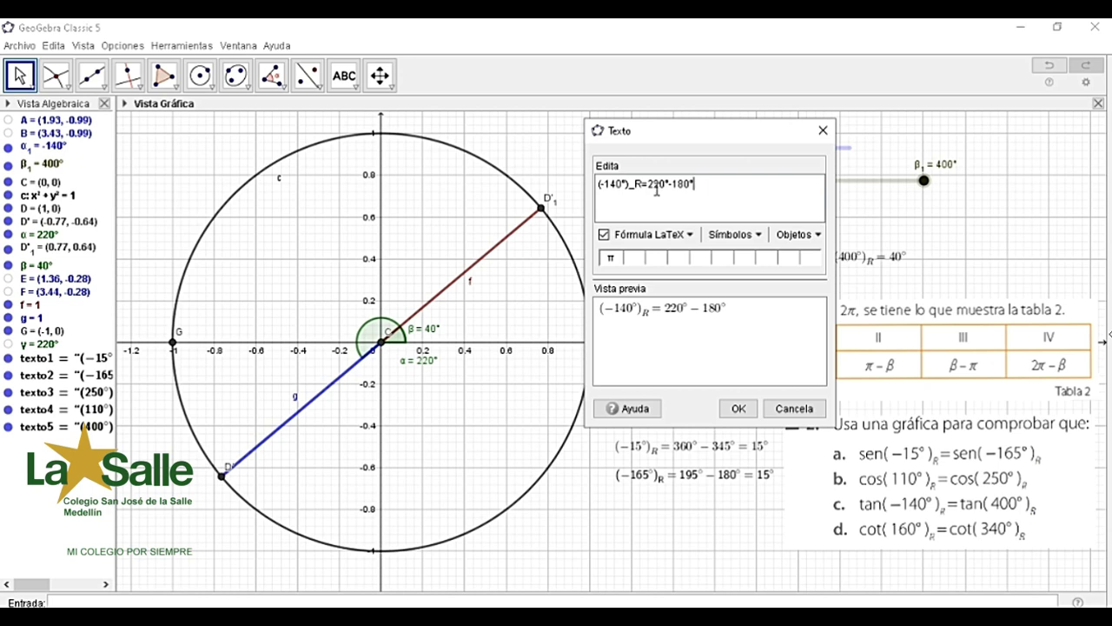
text(° = 40°)
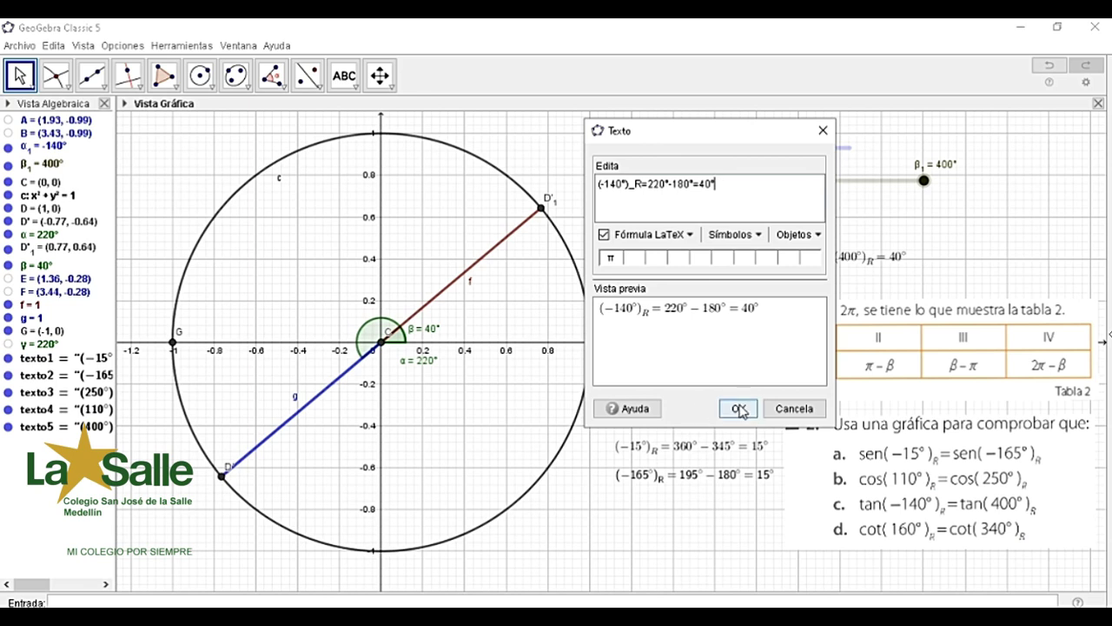
click(739, 408)
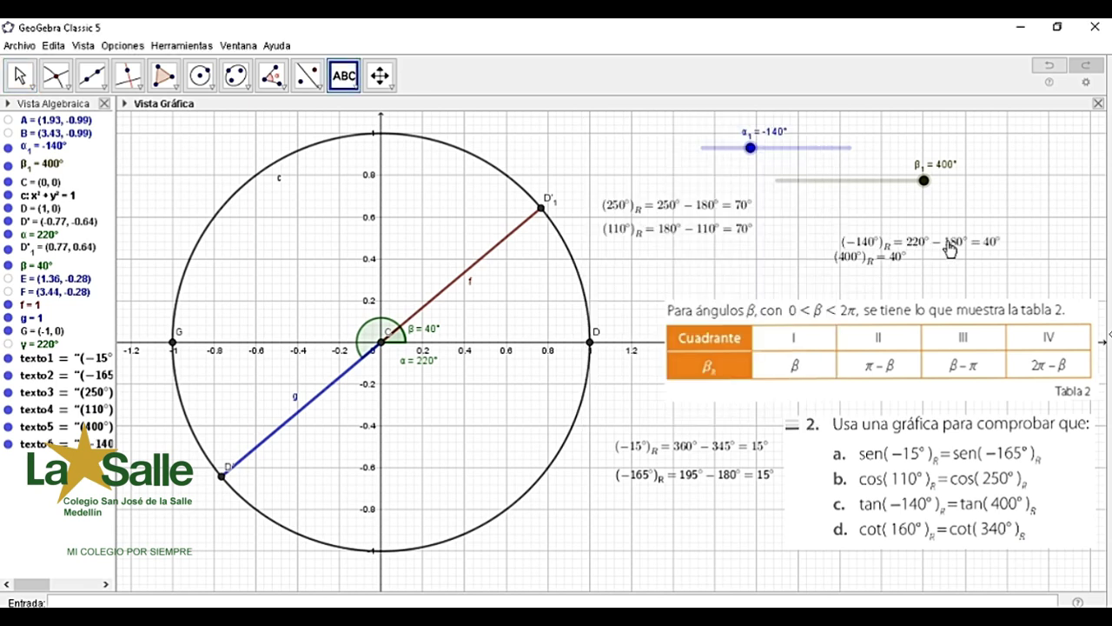
drag(950, 249, 932, 241)
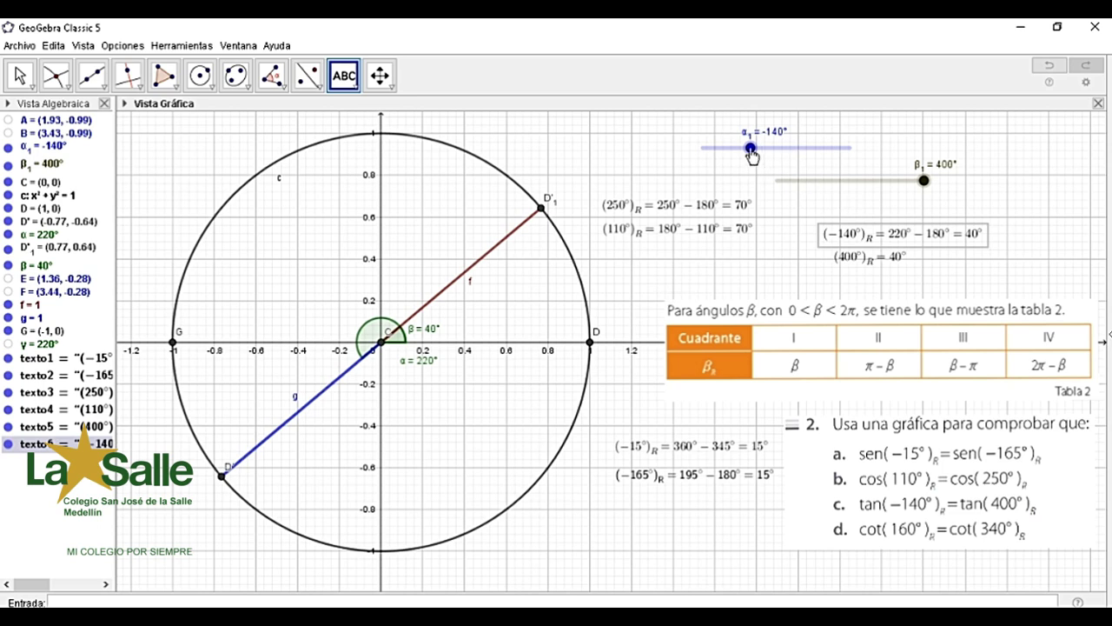
key(Escape)
Set the angle sliders to α₁ = 160° and β₁ = 340° for exercise d
drag(751, 154, 805, 155)
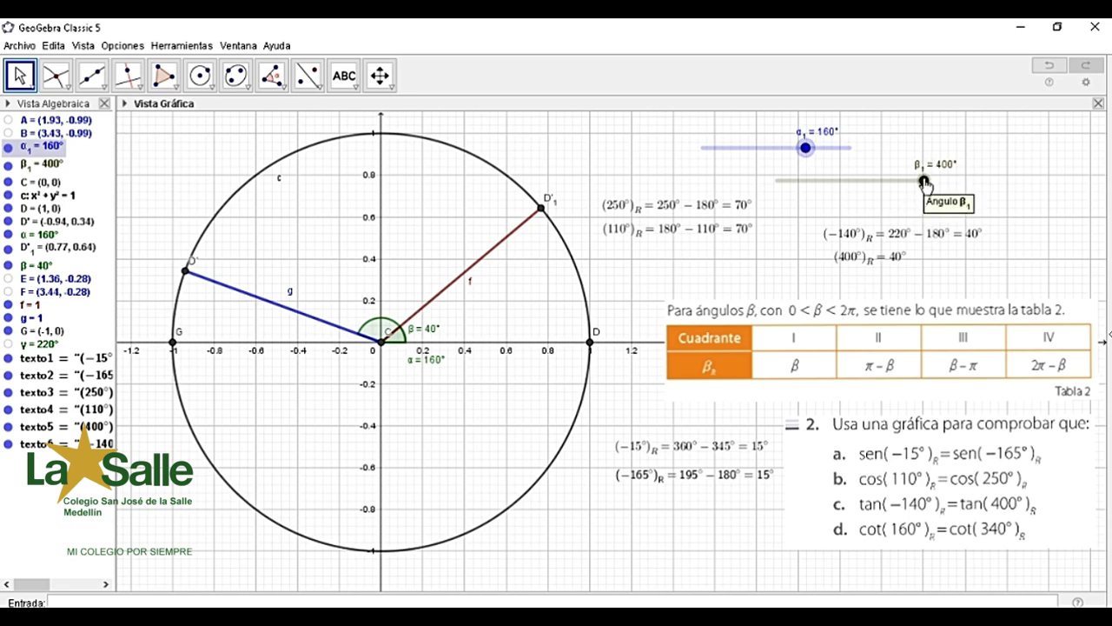
drag(924, 183, 914, 185)
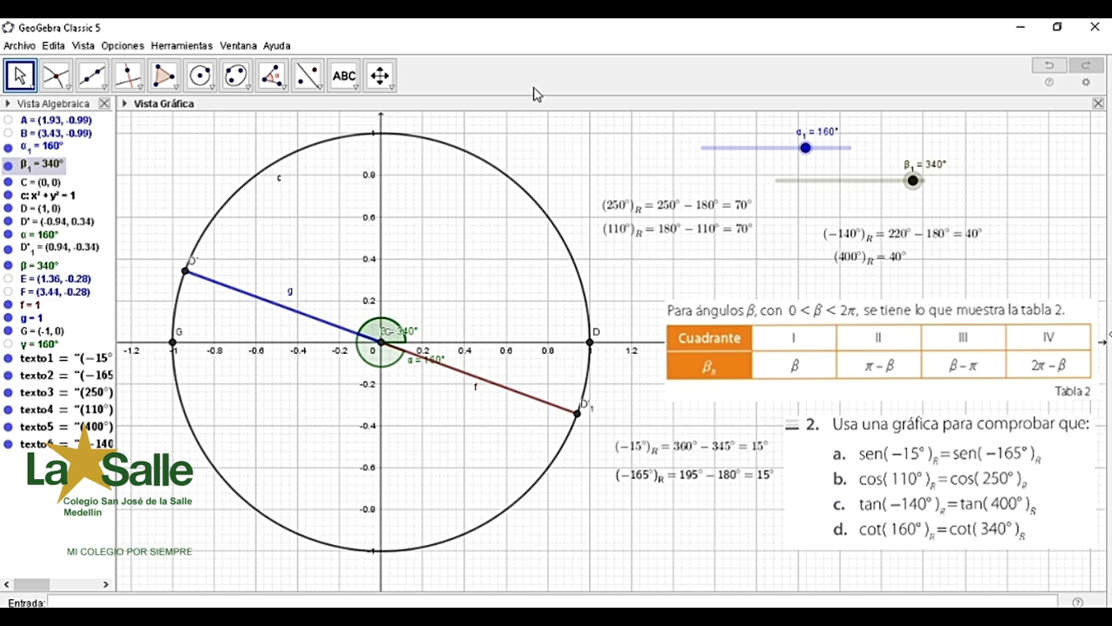
Add a LaTeX text reading (160°)_R= 180°-160°= 20° in the free area beside the α₁ slider
click(543, 138)
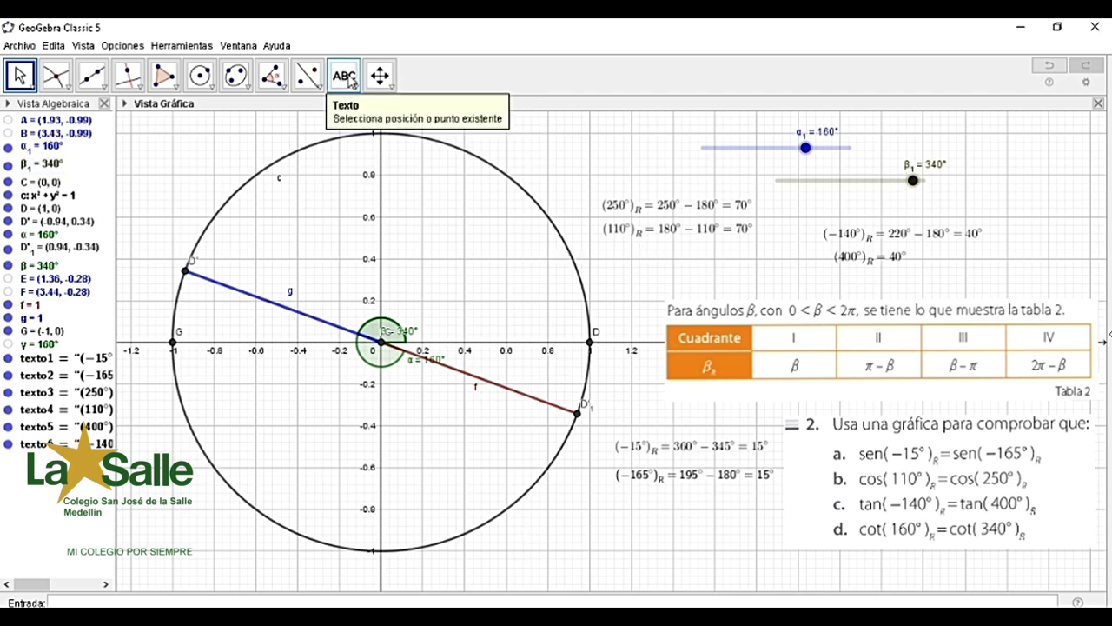
click(347, 79)
click(546, 131)
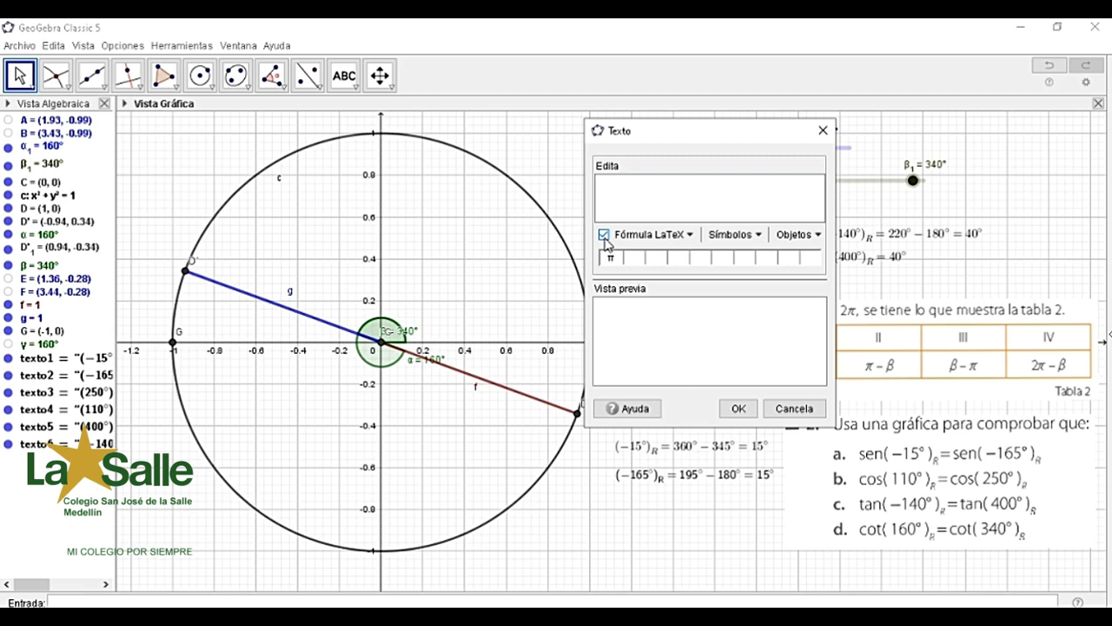
click(624, 194)
text((160°)_R= 180°-)
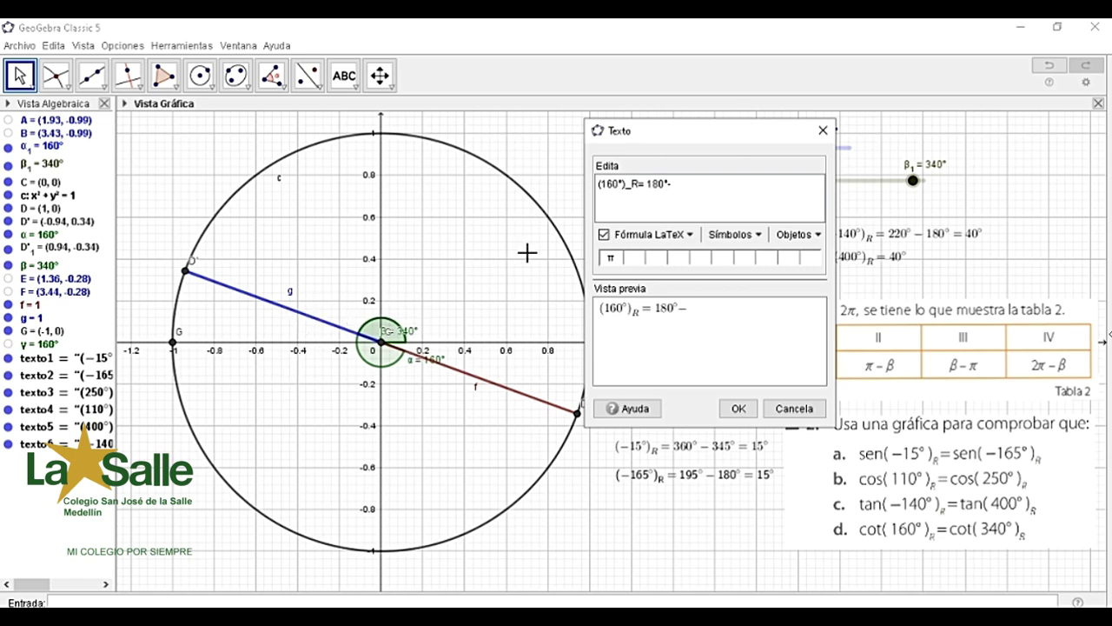
text(160)
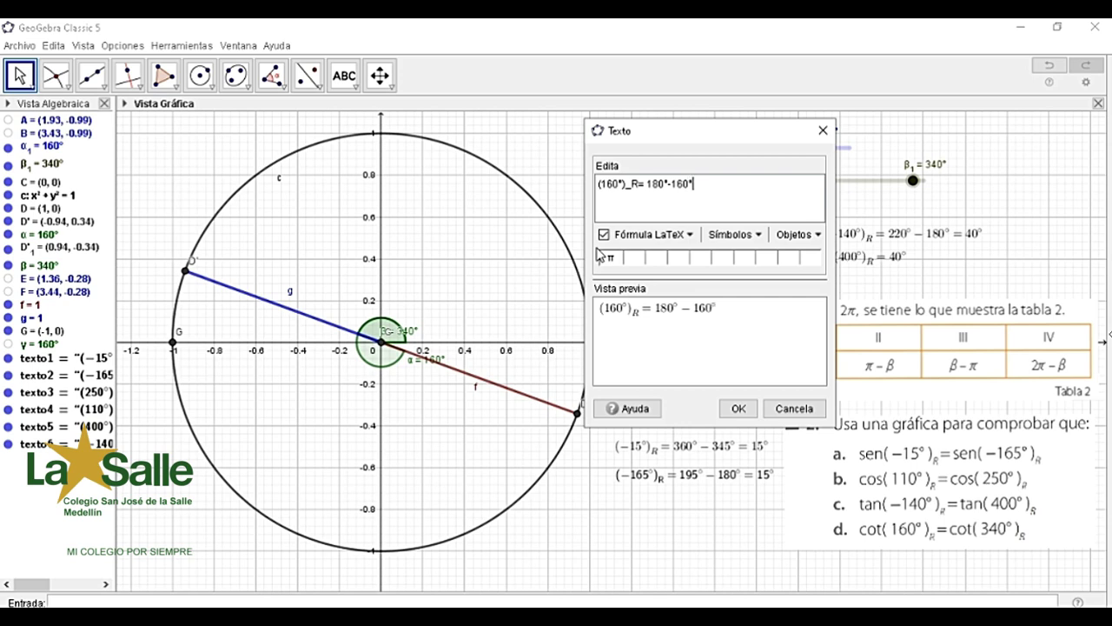
text(°= 20°)
click(738, 409)
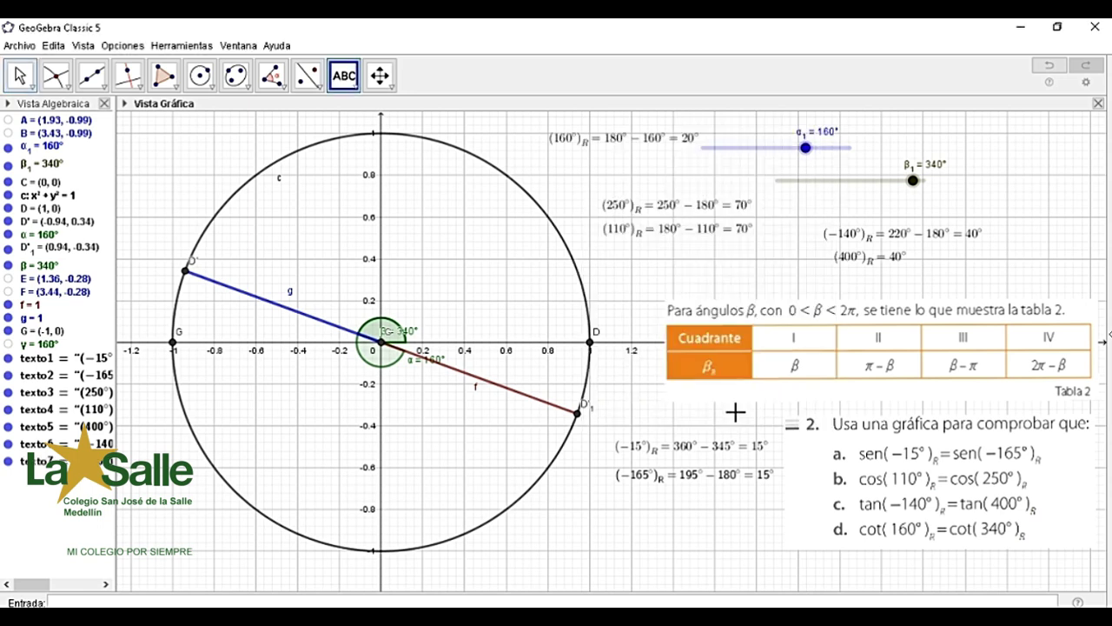
Add a LaTeX text reading (340°)_R= 360°-340° =20° just below the (160°) formula
click(559, 158)
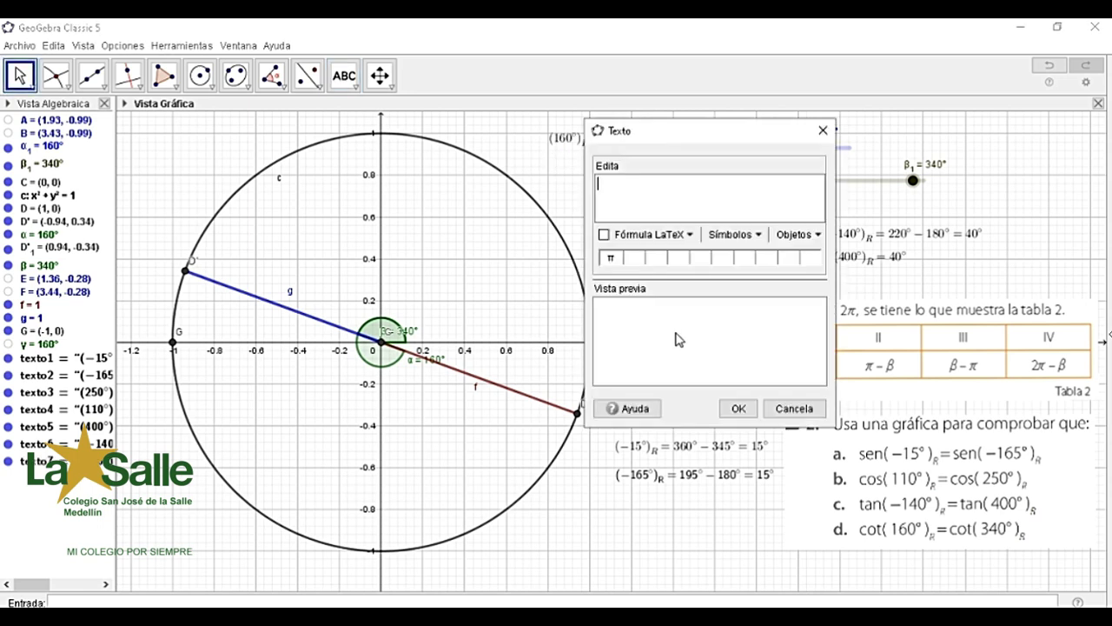
click(605, 236)
text((340°)
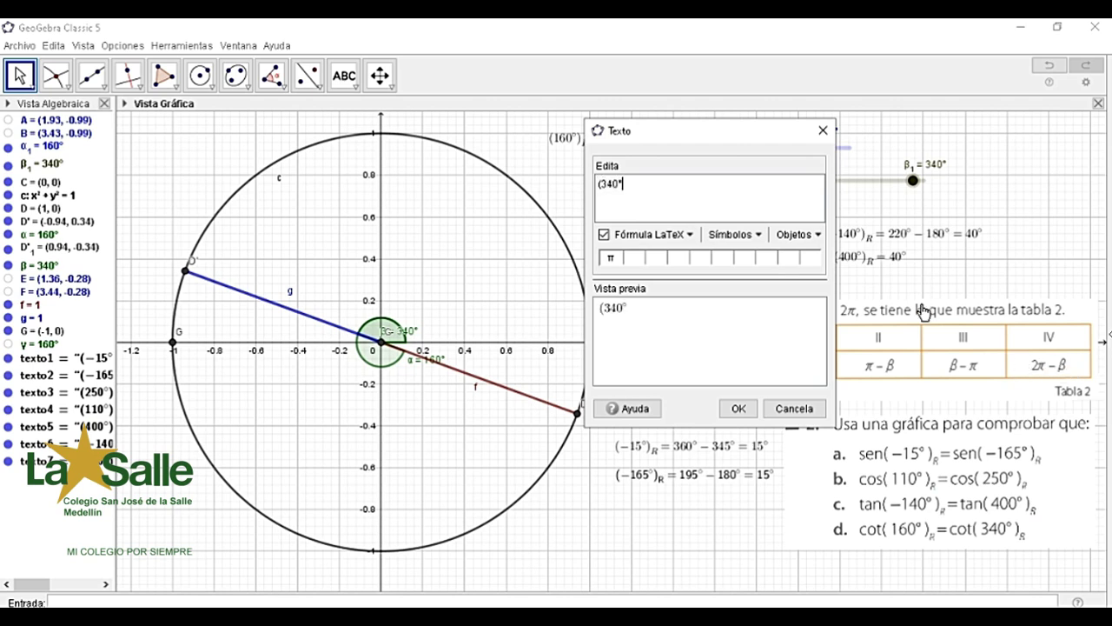
text()_R= 360)
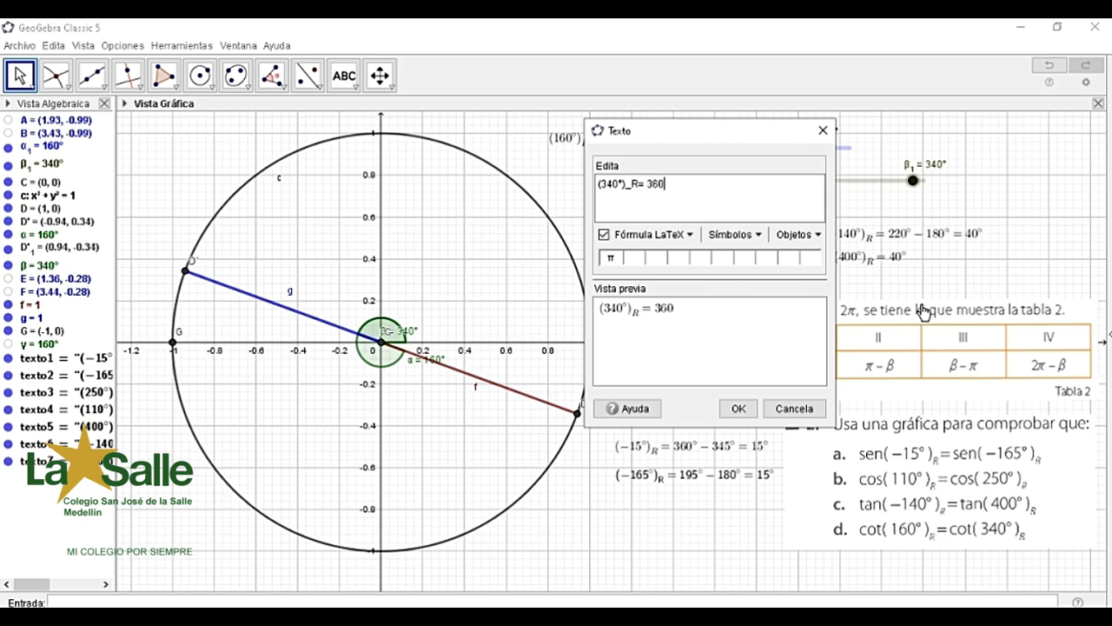
text(°-340° =20°)
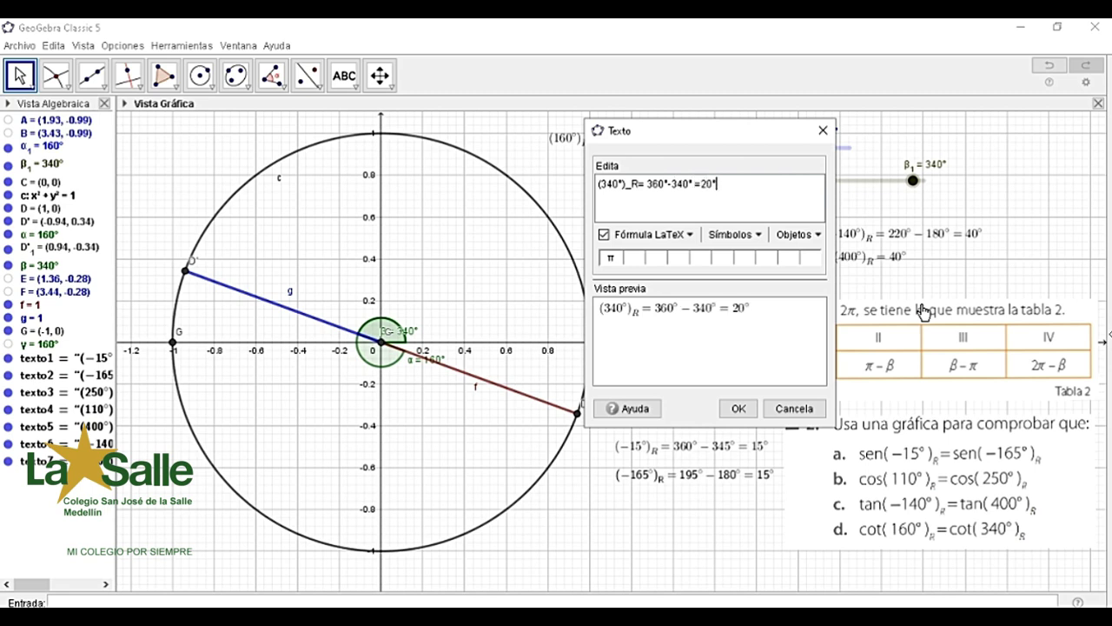
click(738, 409)
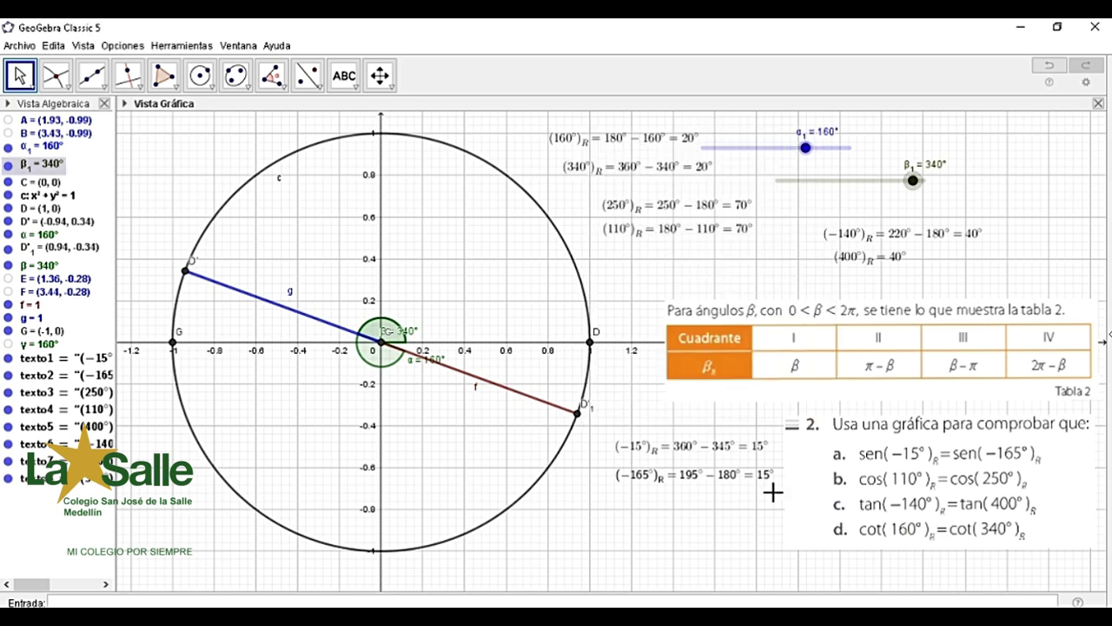